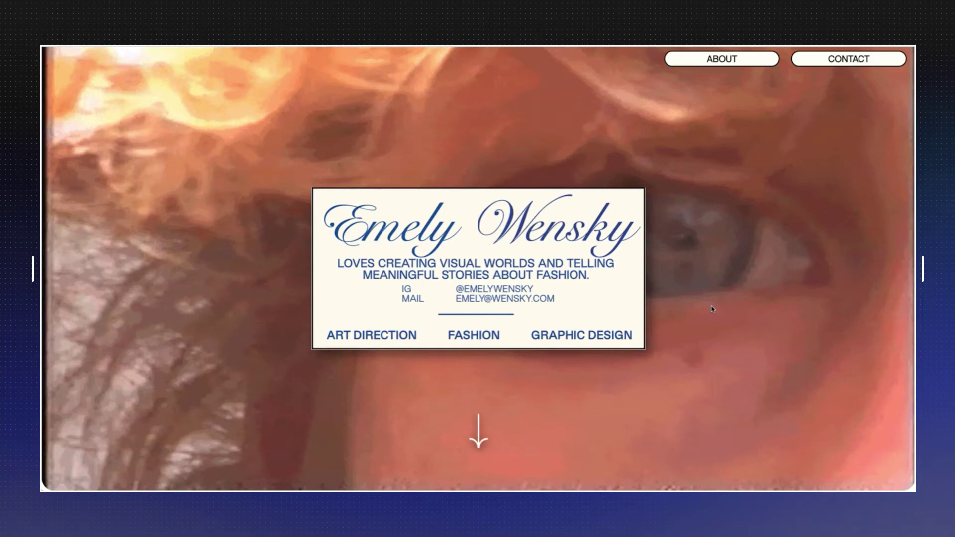
scroll(712, 308, down, 5)
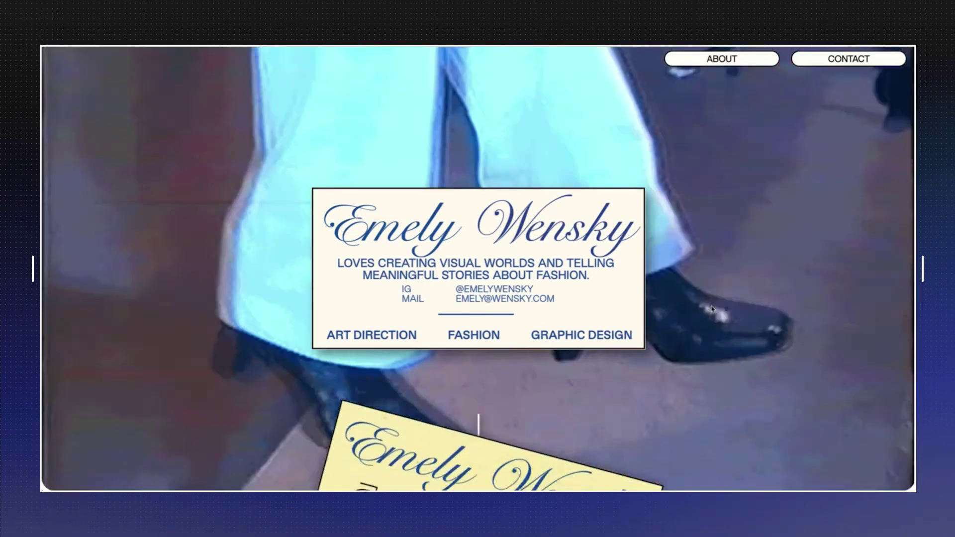
scroll(712, 309, down, 3)
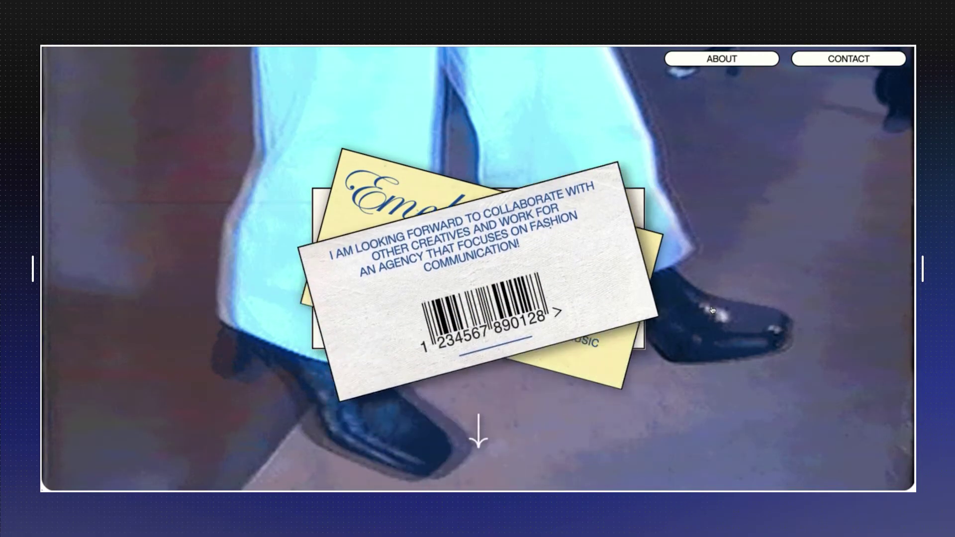
scroll(712, 310, down, 3)
scroll(712, 310, down, 3)
scroll(712, 311, down, 2)
scroll(711, 308, down, 2)
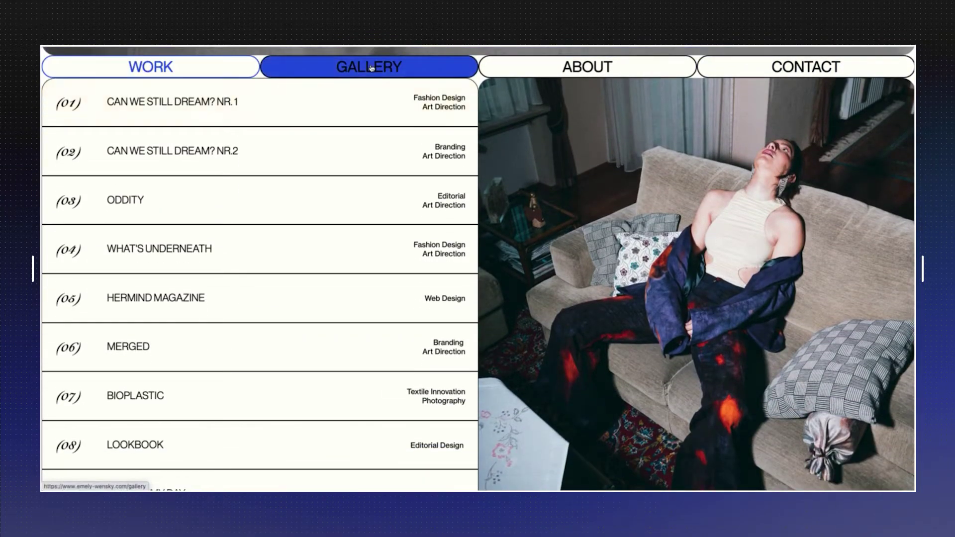
View the gallery page of the live portfolio site before returning to the editor.
click(371, 67)
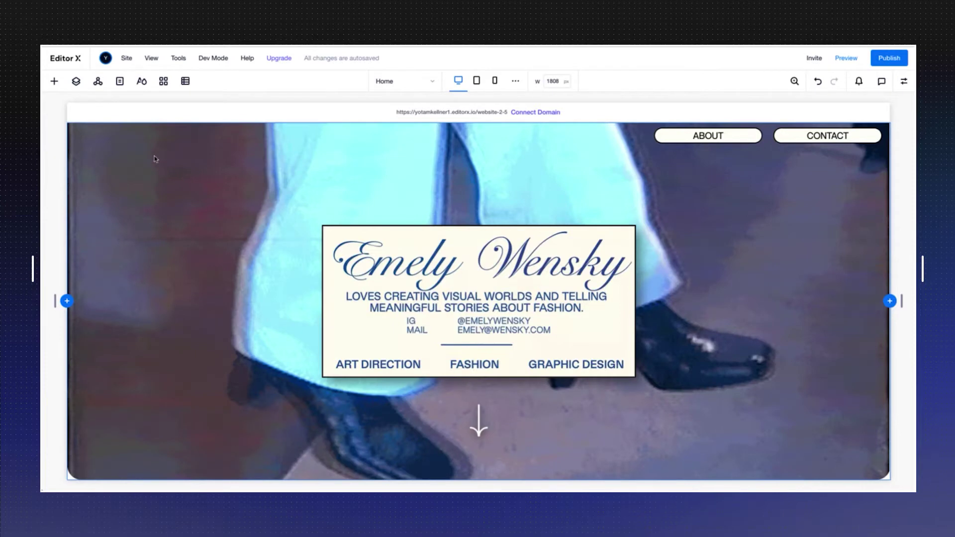
Add a standard blank page to the site, name it Menu and confirm.
click(120, 84)
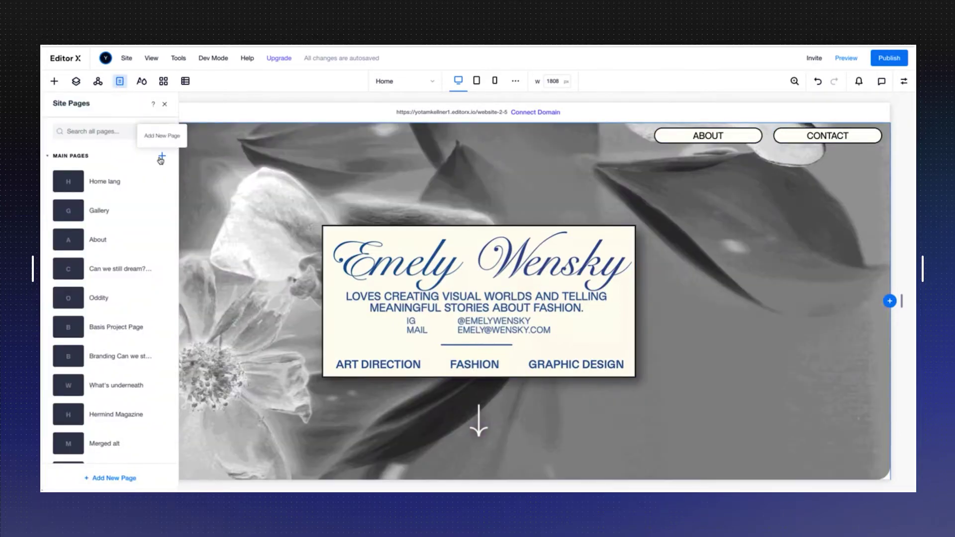
click(161, 156)
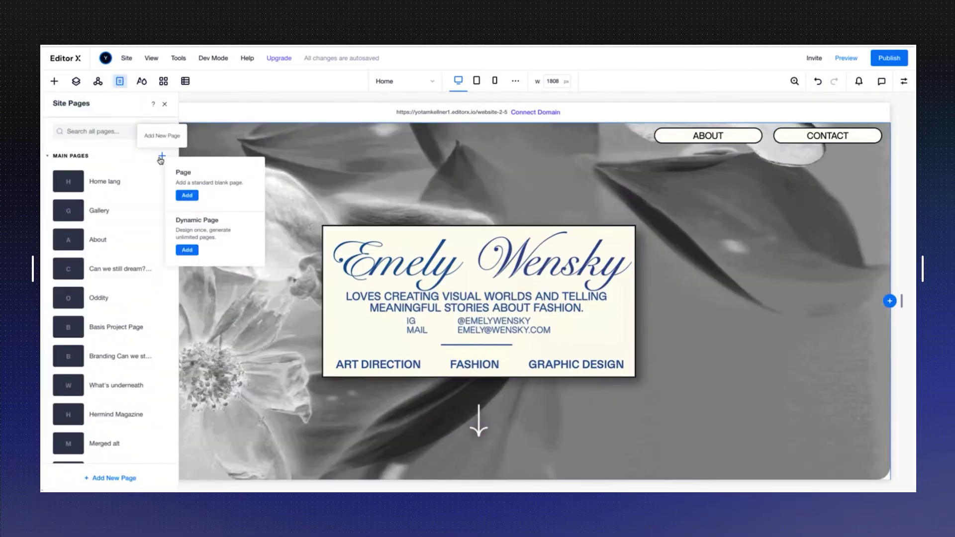
click(219, 184)
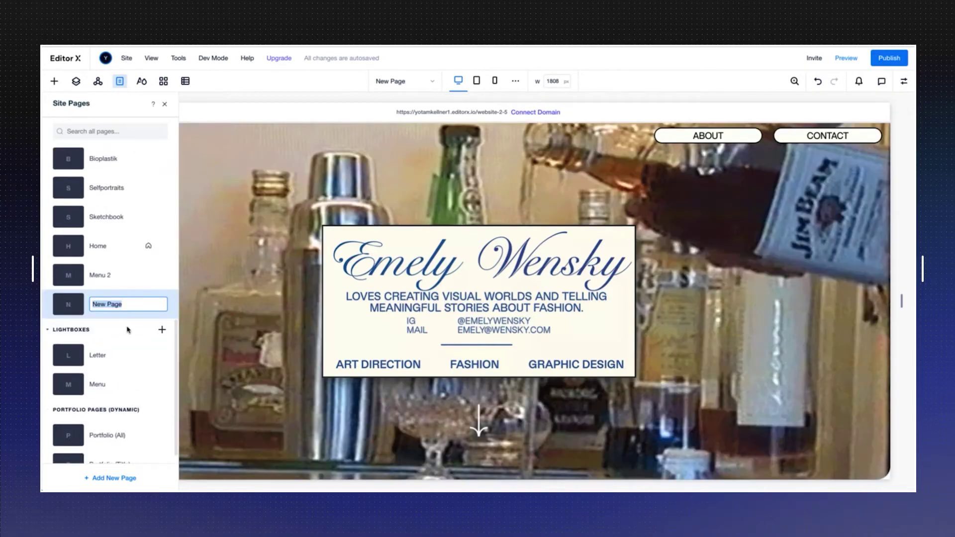
text(Me)
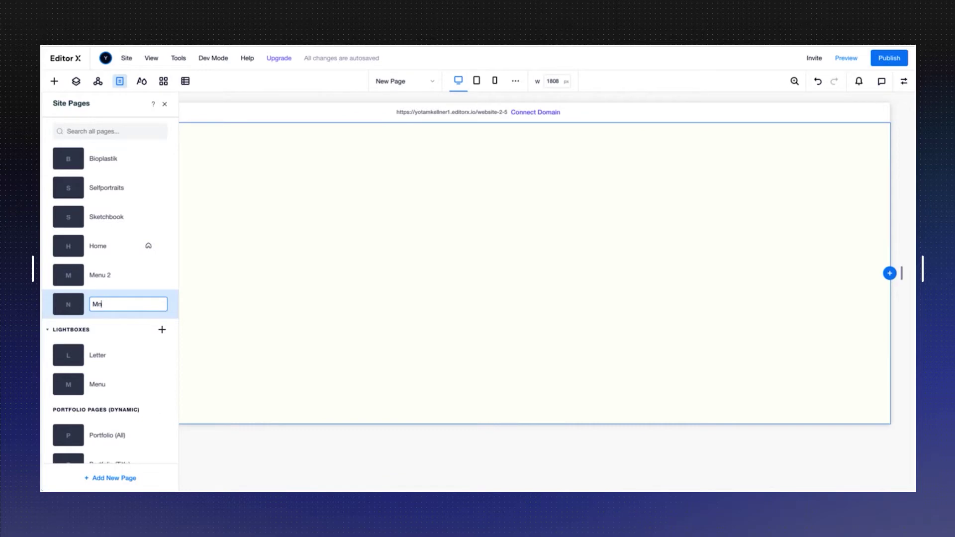
text(nu)
key(Return)
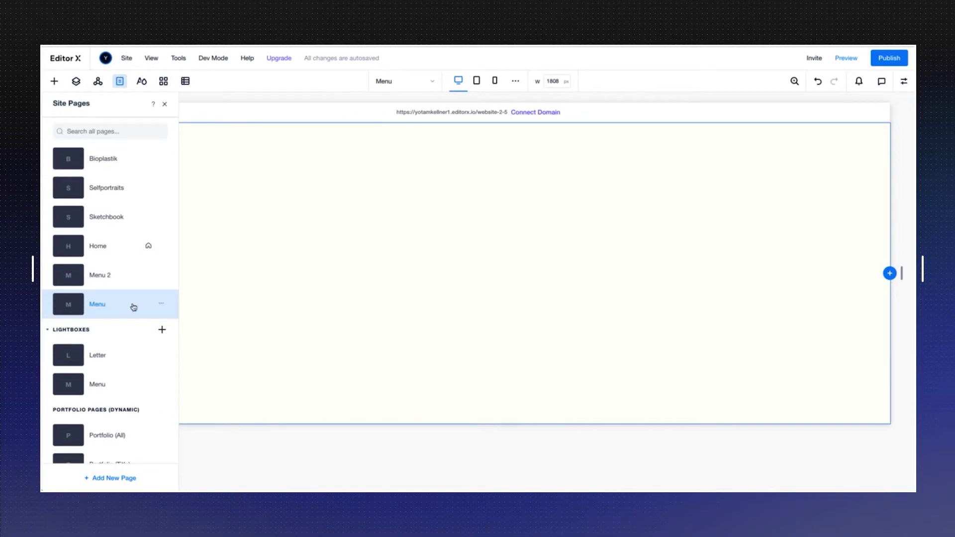
Delete the Menu page's header and footer, then select the remaining blank section.
click(164, 104)
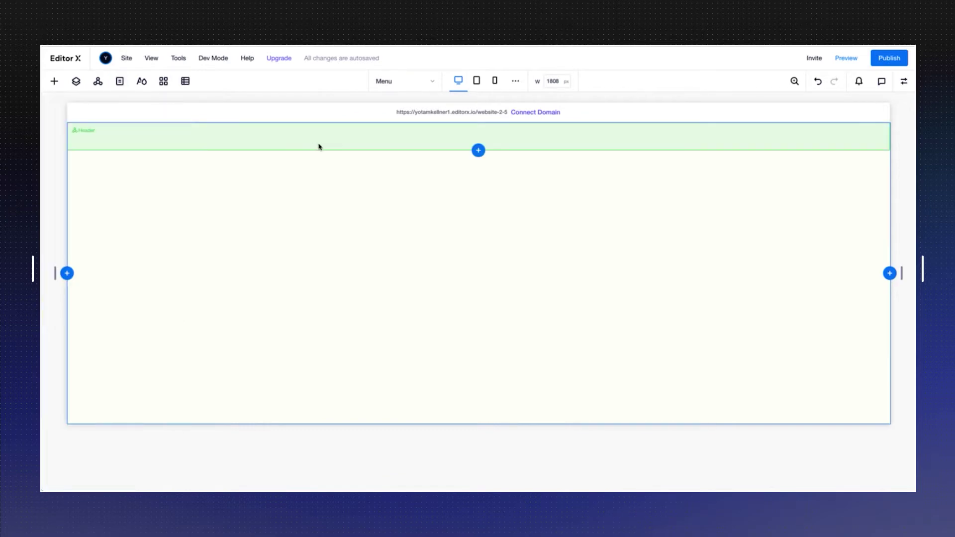
click(319, 147)
key(Delete)
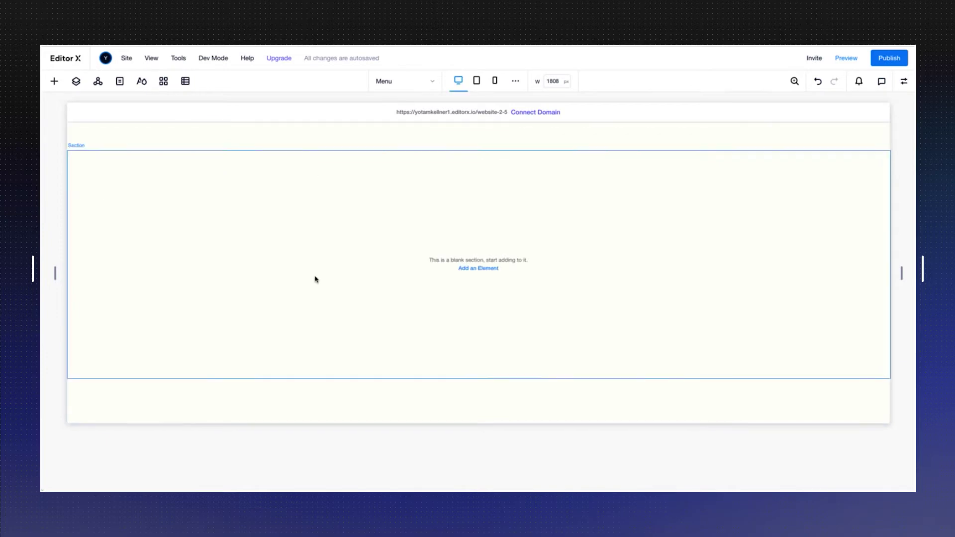
click(283, 379)
key(Delete)
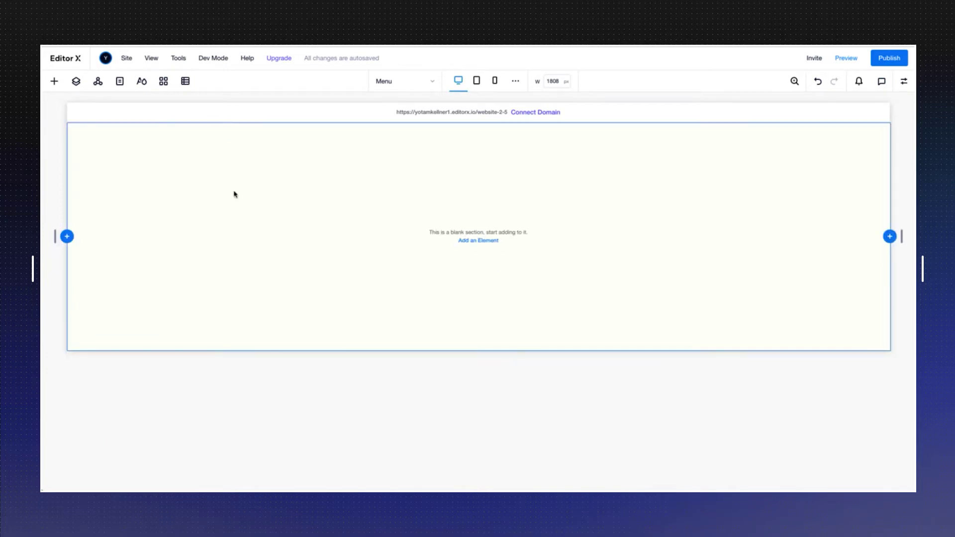
click(222, 183)
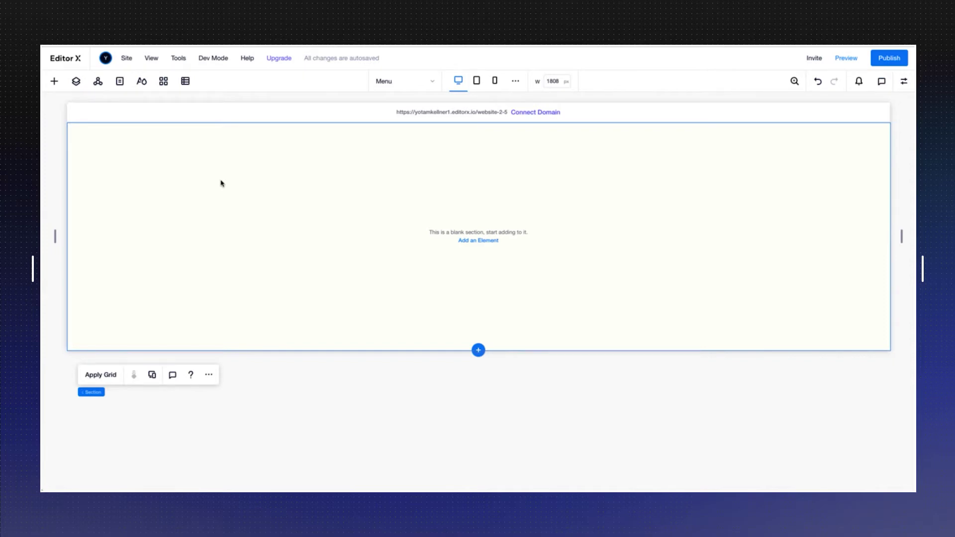
Apply a custom grid of 4 columns and 1 row to the section.
click(106, 380)
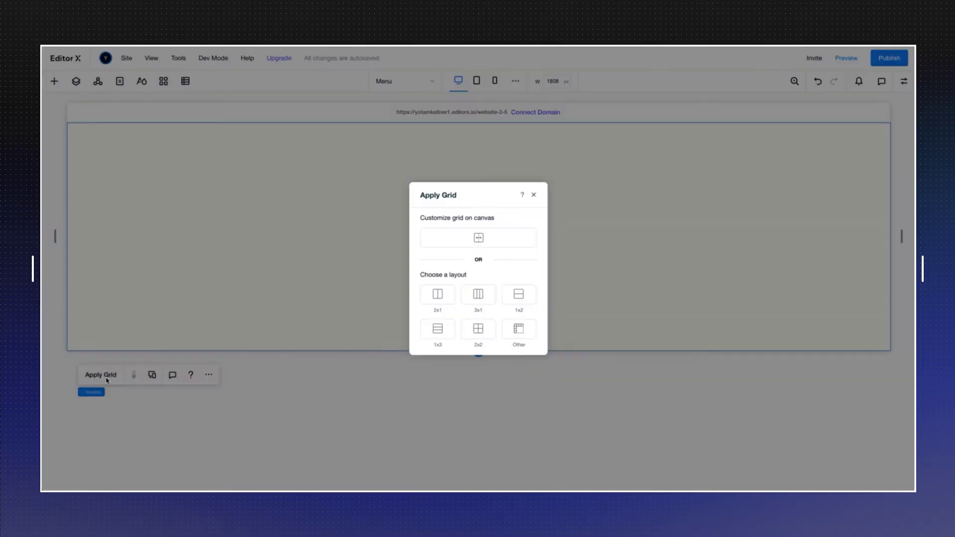
click(513, 332)
double_click(427, 360)
text(4)
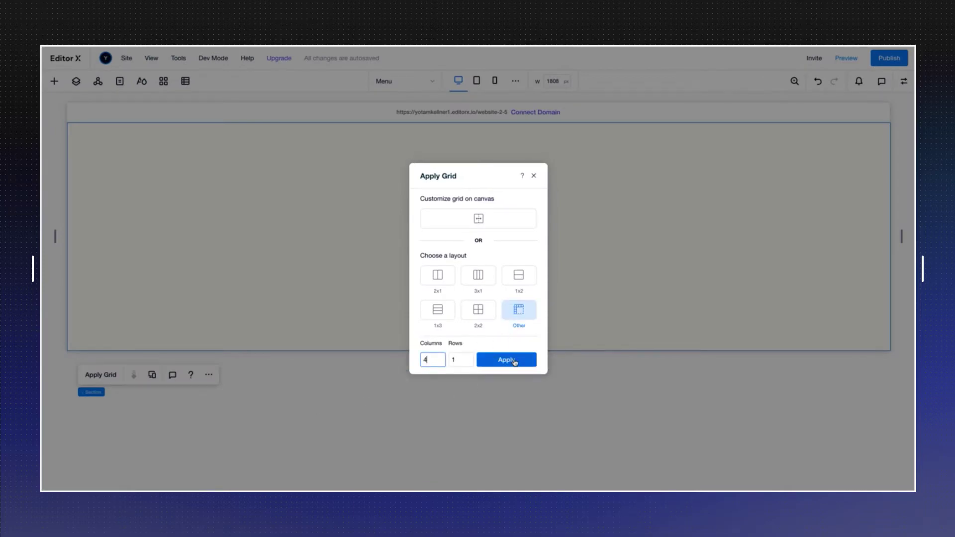
click(514, 362)
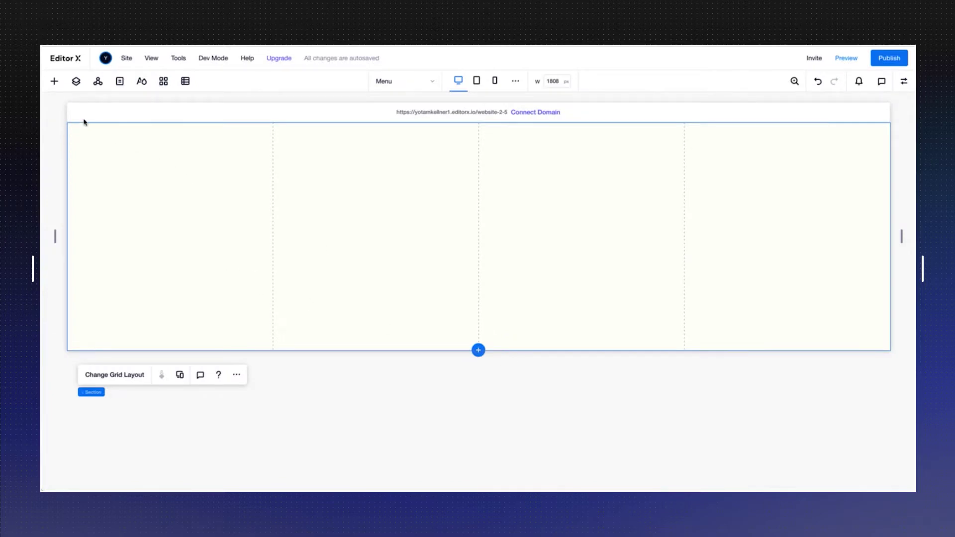
Drag a Say Hello basic button from the Add panel into the first grid column.
click(55, 85)
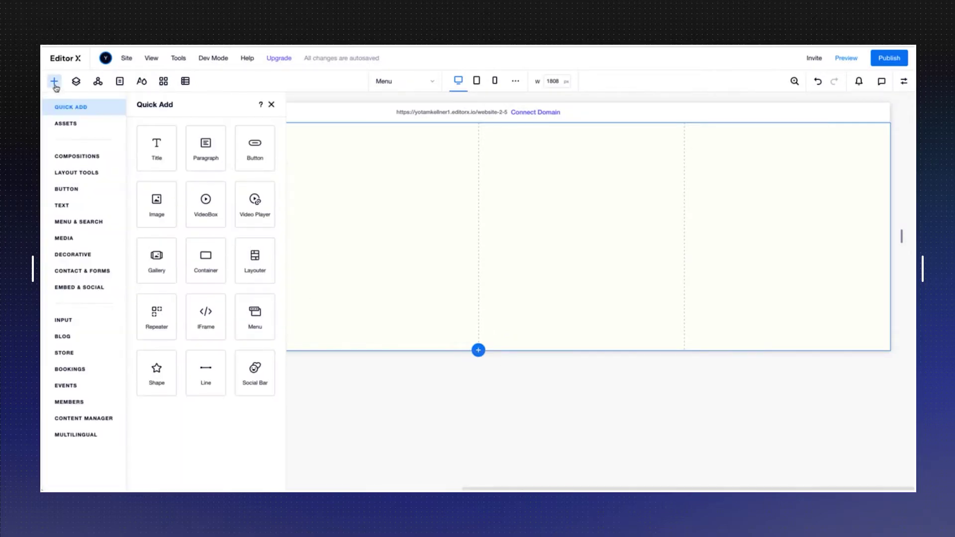
click(70, 188)
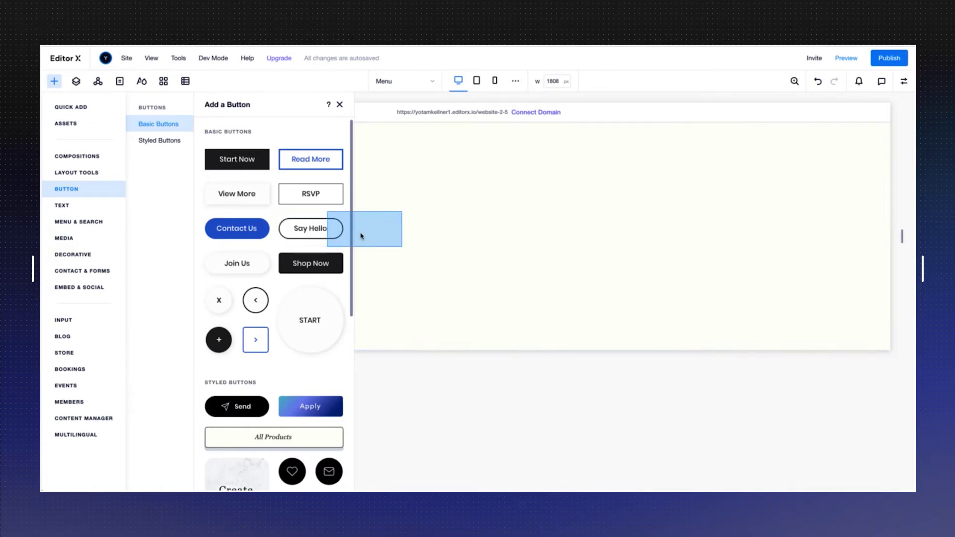
mouse_move(302, 236)
mouse_down()
mouse_move(390, 230)
mouse_move(112, 158)
mouse_up()
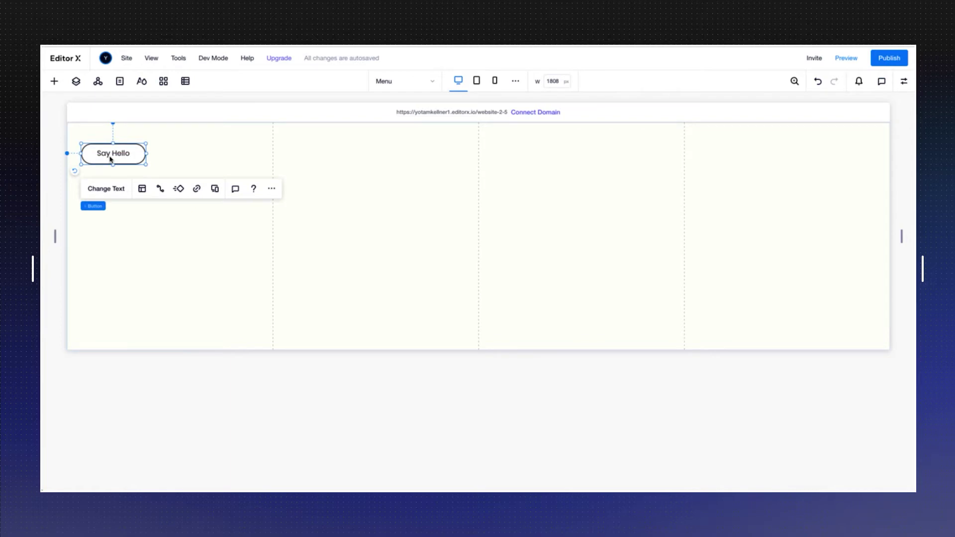
Replace the button's Say Hello label with WORK.
click(105, 191)
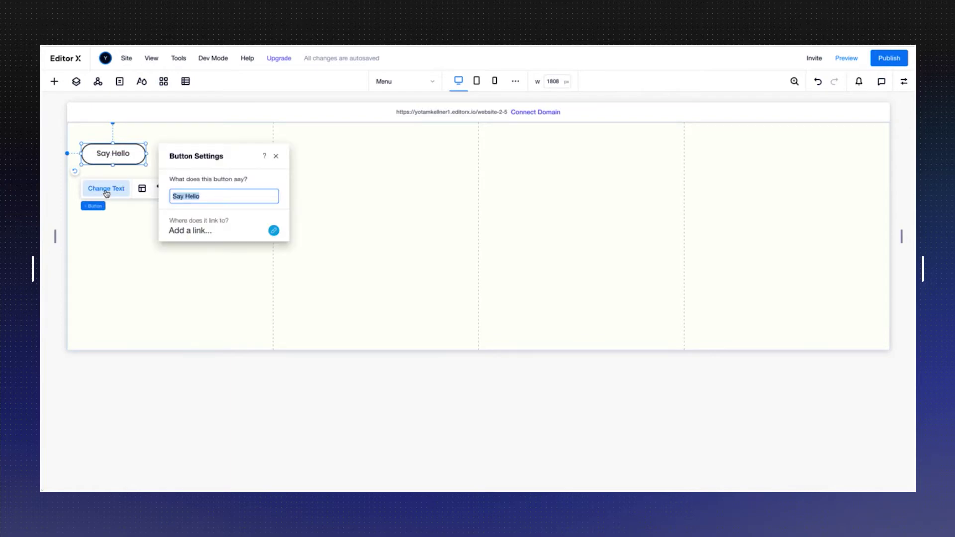
text(WO)
text(RK)
key(Return)
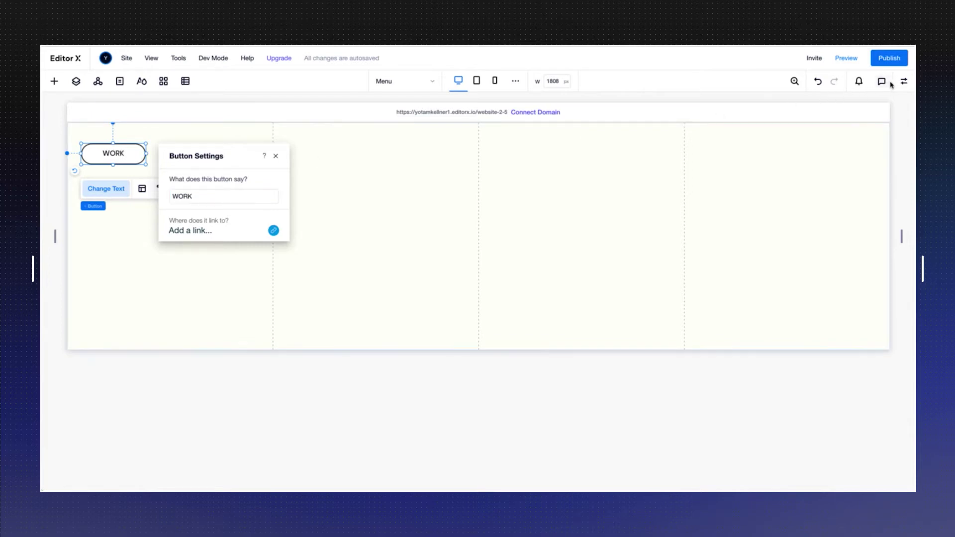
Set the WORK button's text to Helvetica at 33px in the Design settings.
click(900, 82)
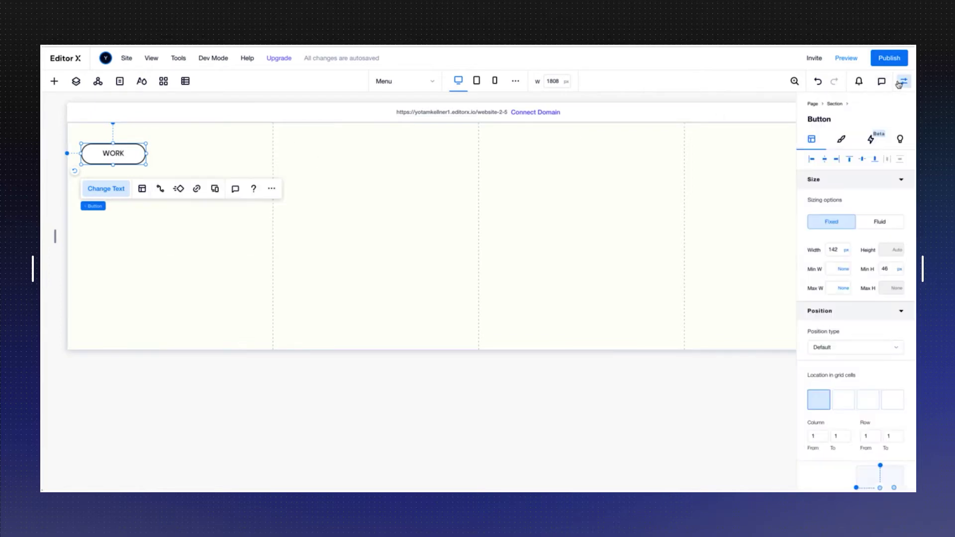
click(842, 141)
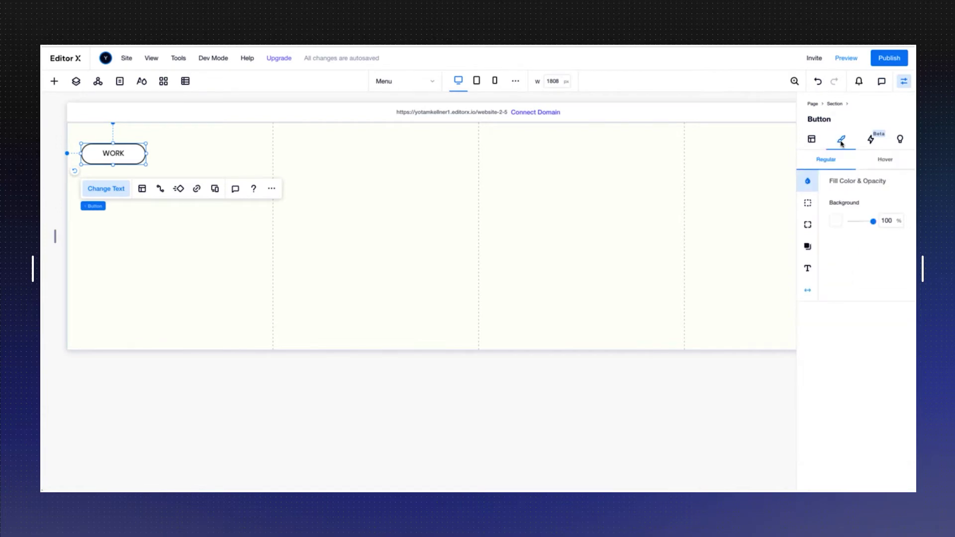
click(808, 267)
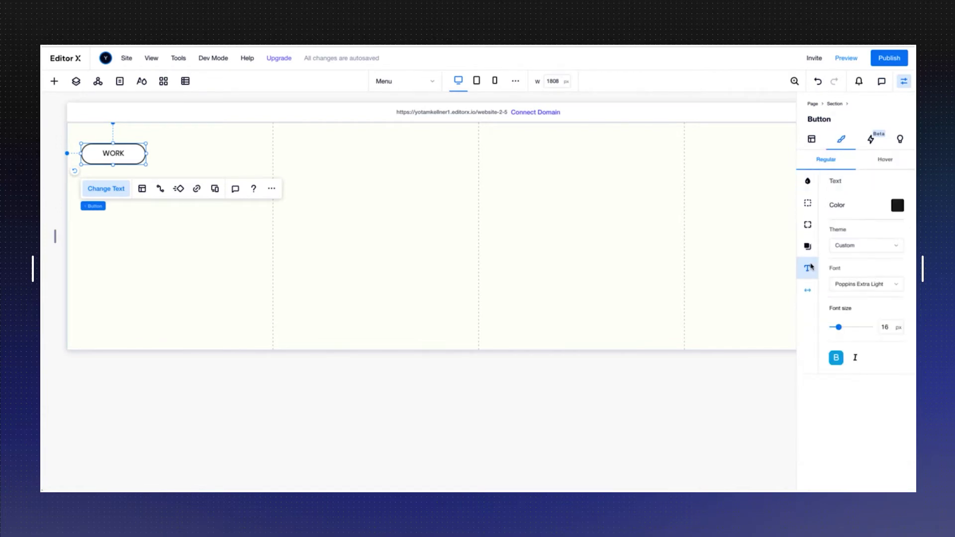
click(862, 284)
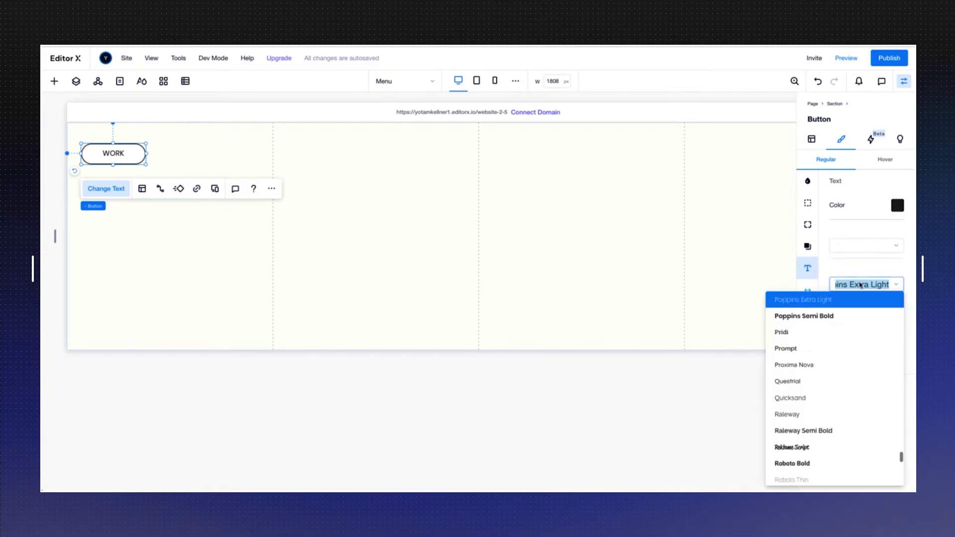
key(Escape)
click(882, 325)
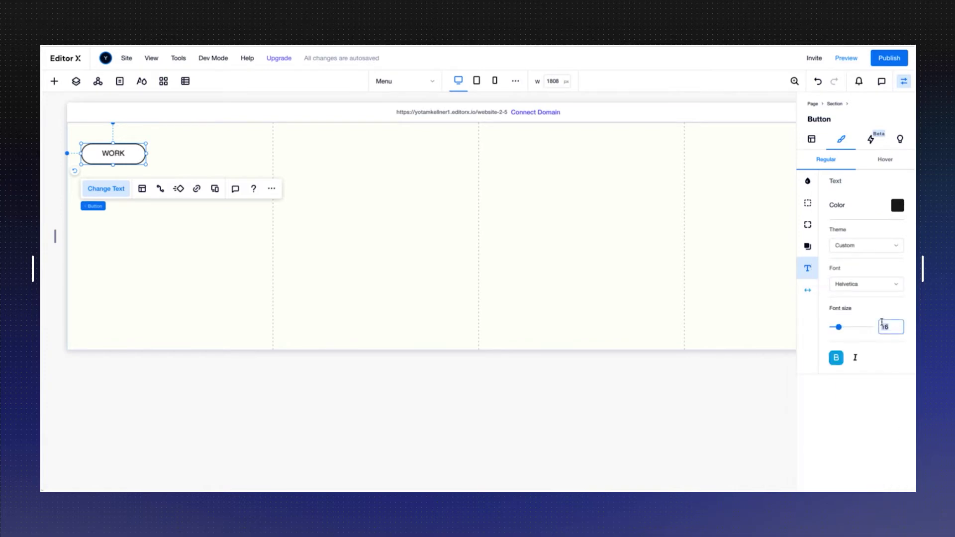
text(33)
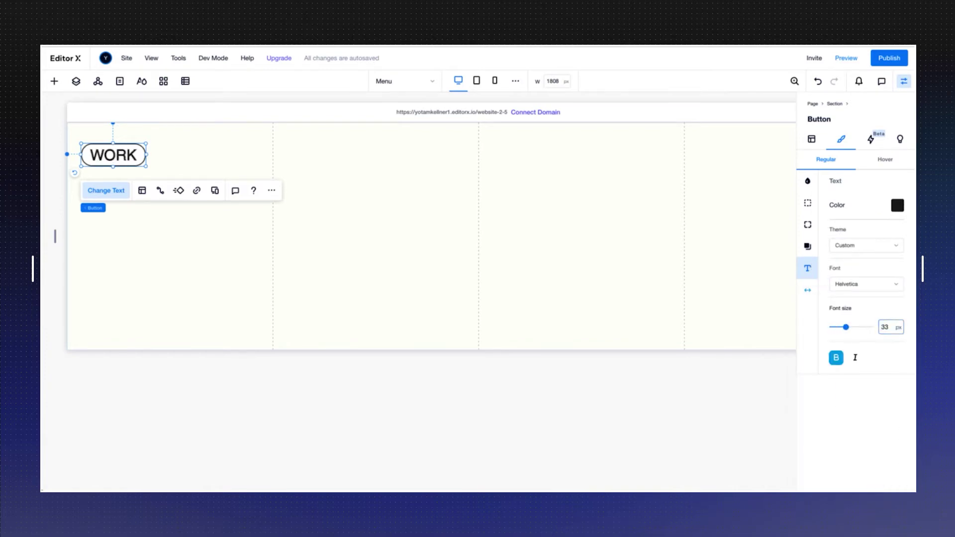
key(Return)
Give the button a 999px corner radius on all linked corners for a pill shape.
click(808, 226)
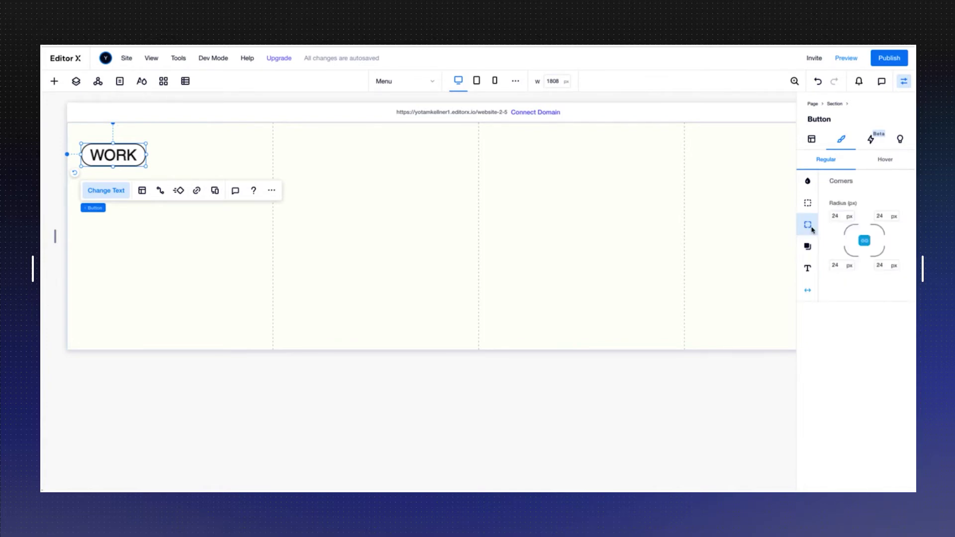
click(835, 216)
key(Return)
Set the button's hover background and hover border to the blue theme colour.
click(884, 161)
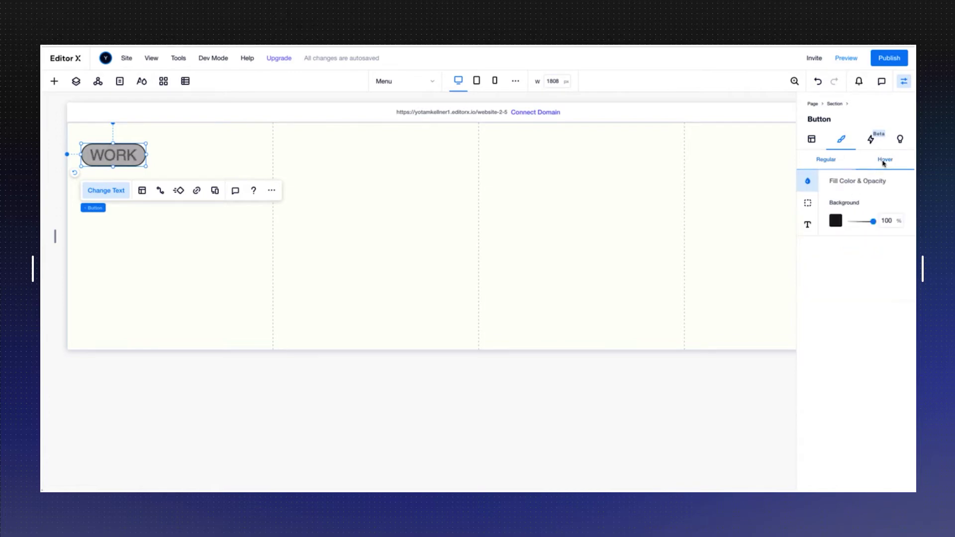
click(836, 222)
click(880, 270)
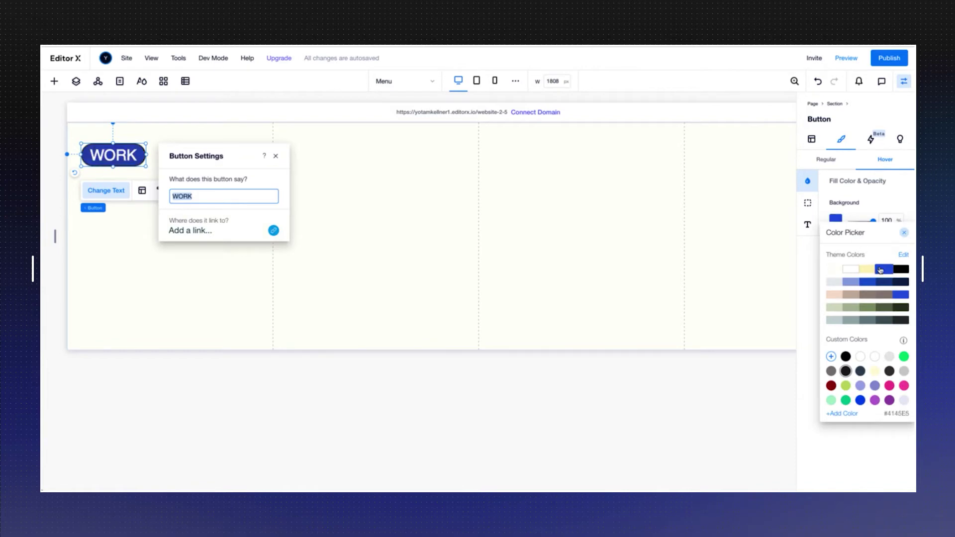
click(806, 246)
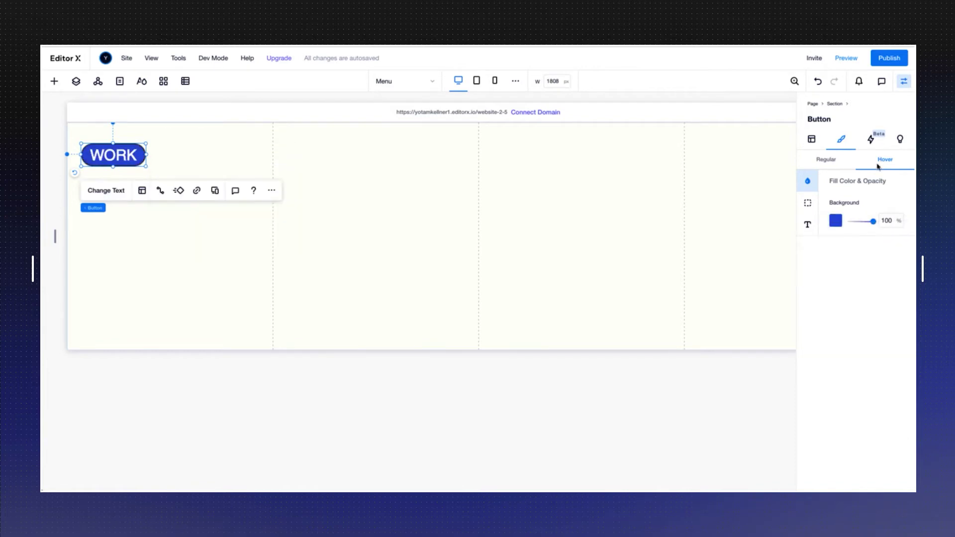
click(807, 203)
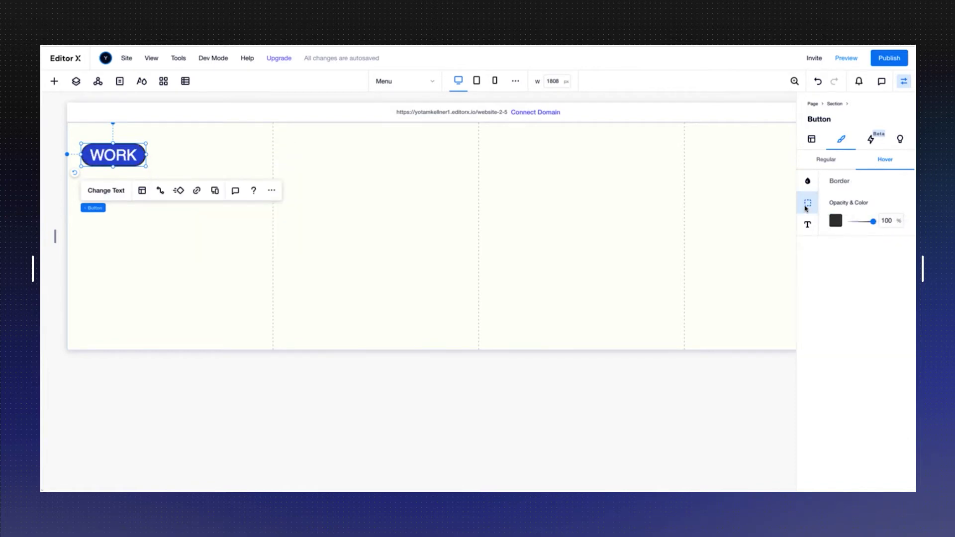
click(836, 219)
click(884, 264)
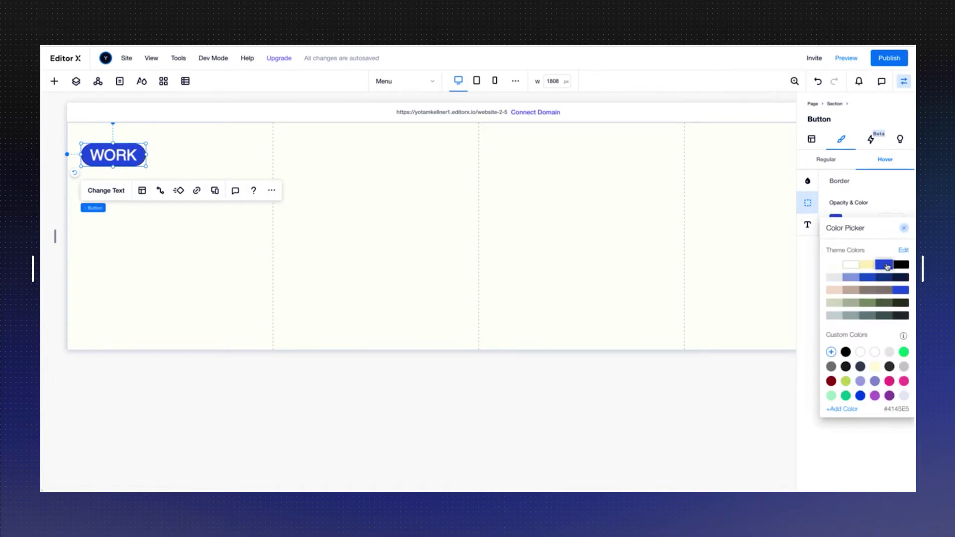
click(903, 229)
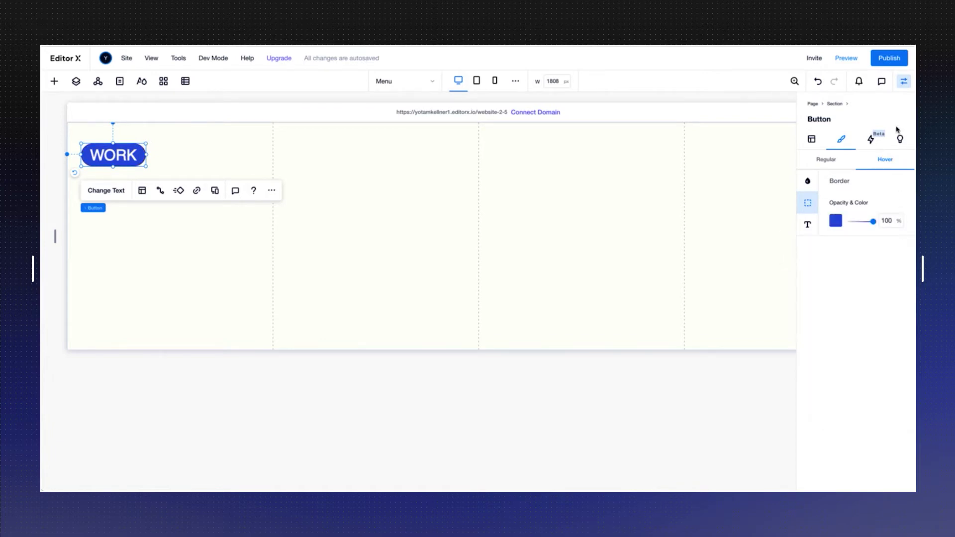
Hide the settings panel and preview the page to check the hover effect.
click(902, 83)
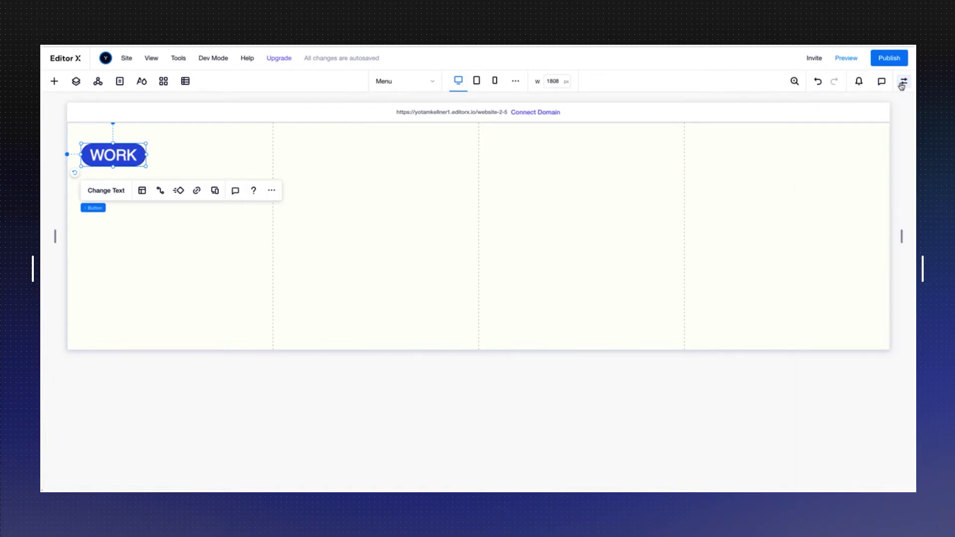
click(847, 59)
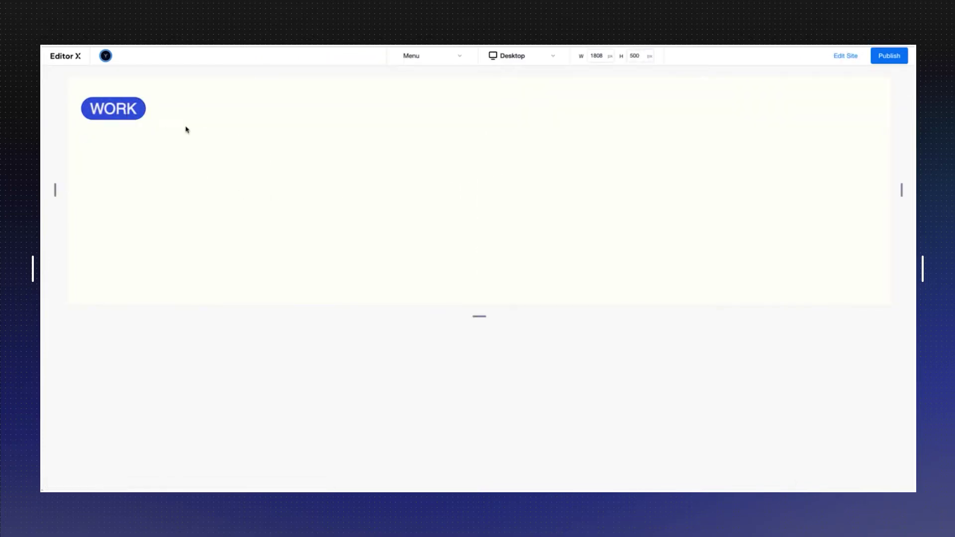
Exit preview, move WORK to the section's top-left corner and set its margins to 0.
click(846, 55)
click(135, 158)
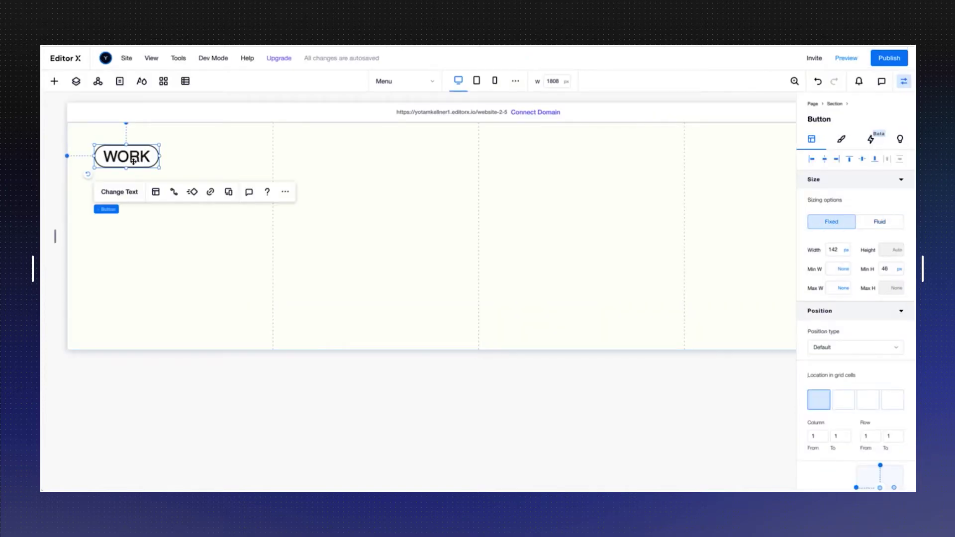
drag(134, 160, 108, 140)
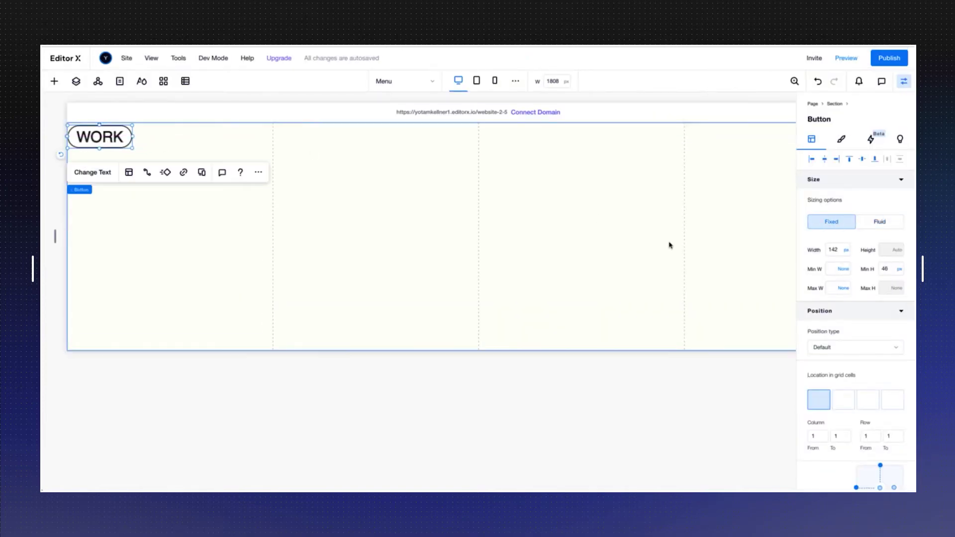
scroll(836, 366, down, 1)
scroll(855, 395, down, 4)
scroll(855, 406, down, 1)
click(835, 427)
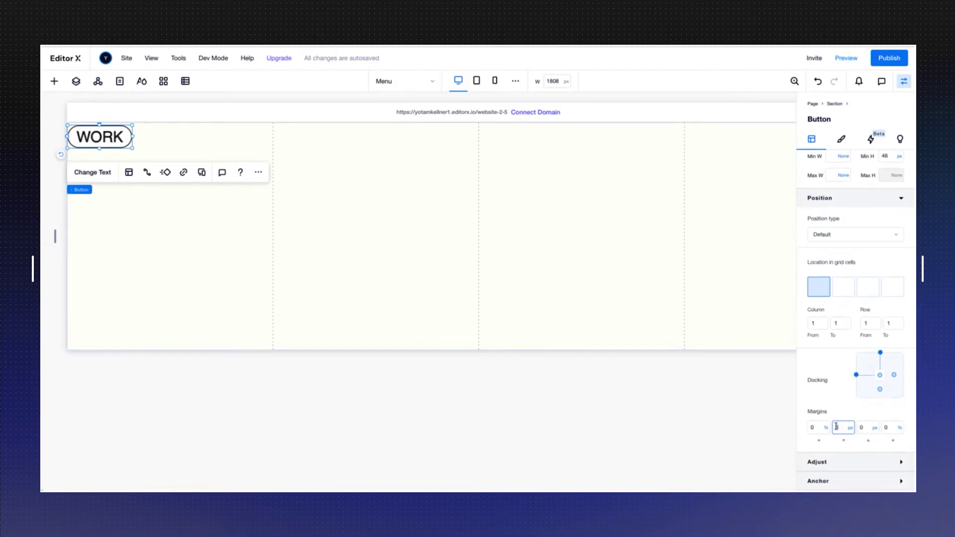
key(Return)
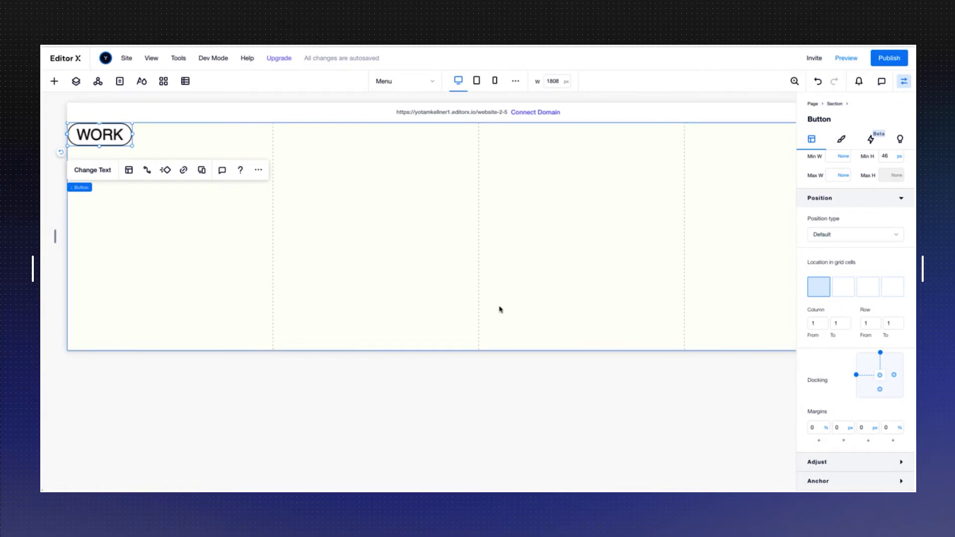
In Advanced grid mode, set the row minimum and row height to Auto.
click(175, 218)
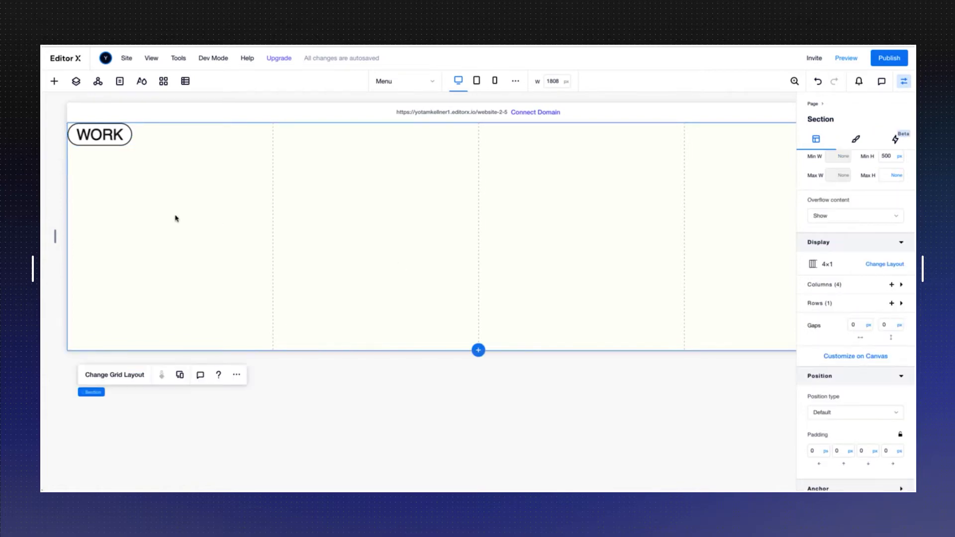
click(115, 376)
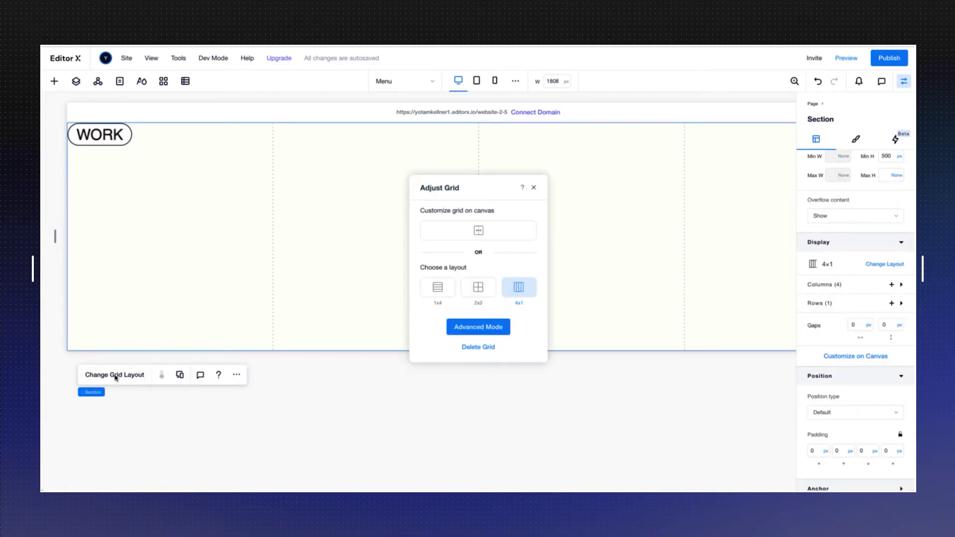
click(465, 330)
mouse_move(58, 232)
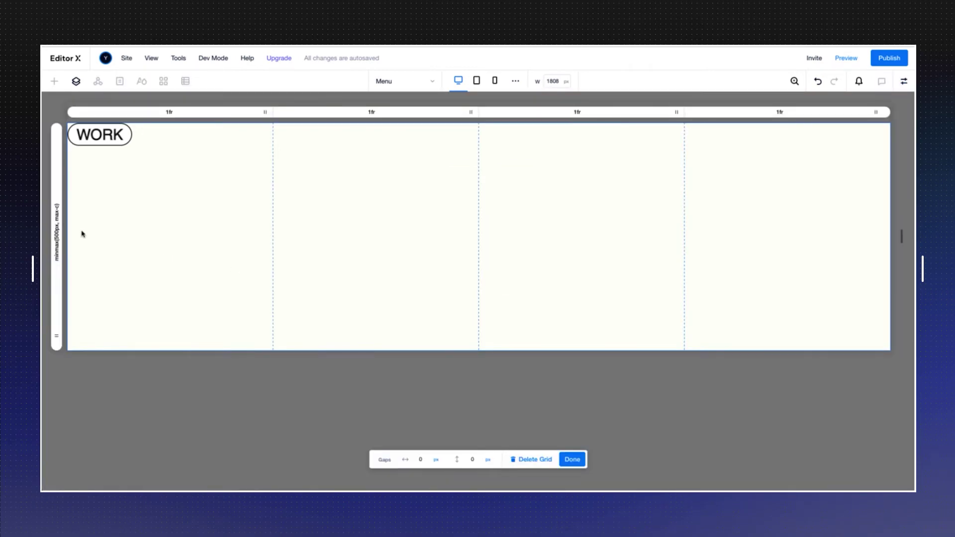
click(57, 192)
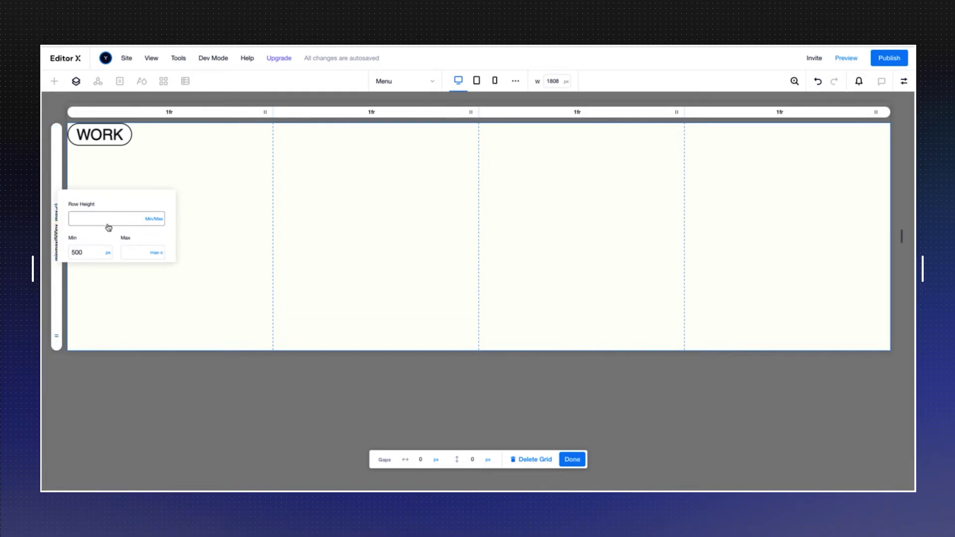
click(109, 252)
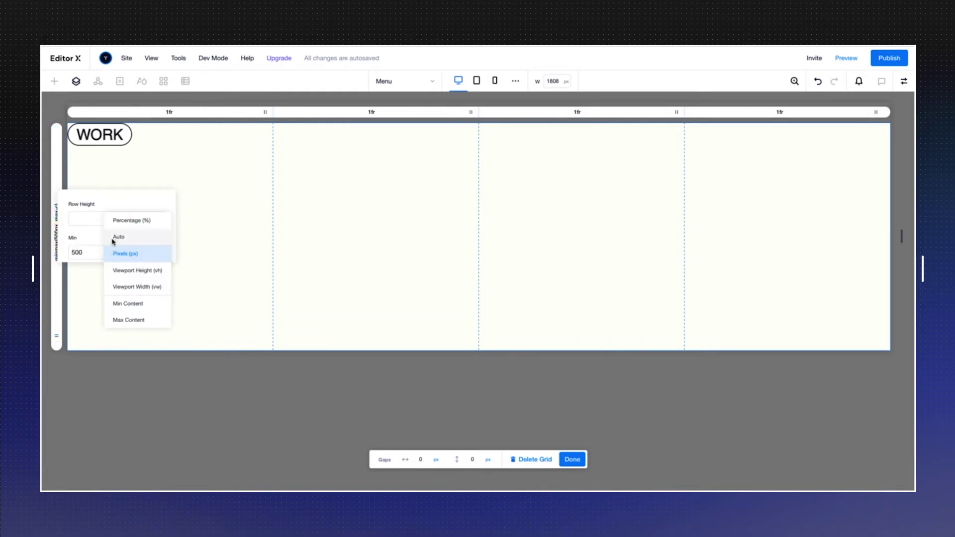
click(114, 237)
click(156, 220)
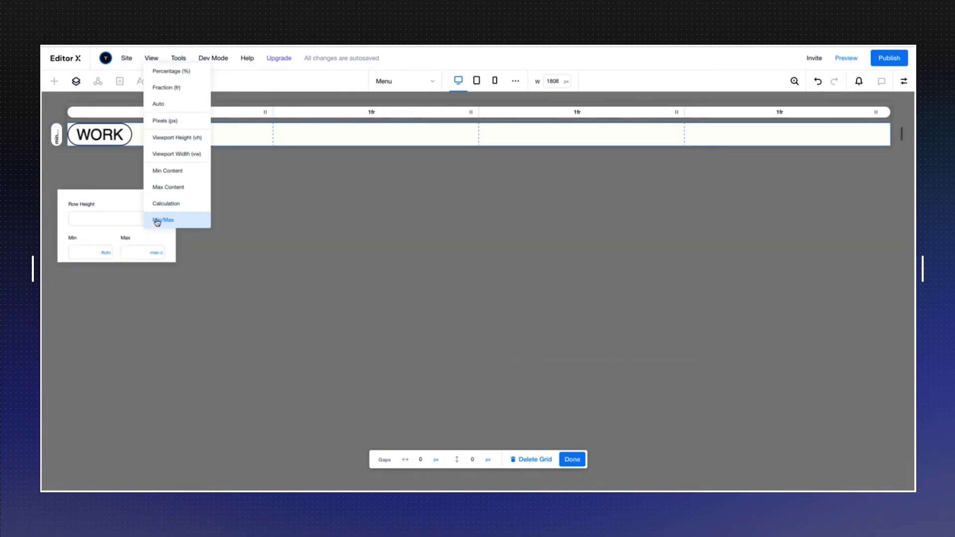
click(163, 104)
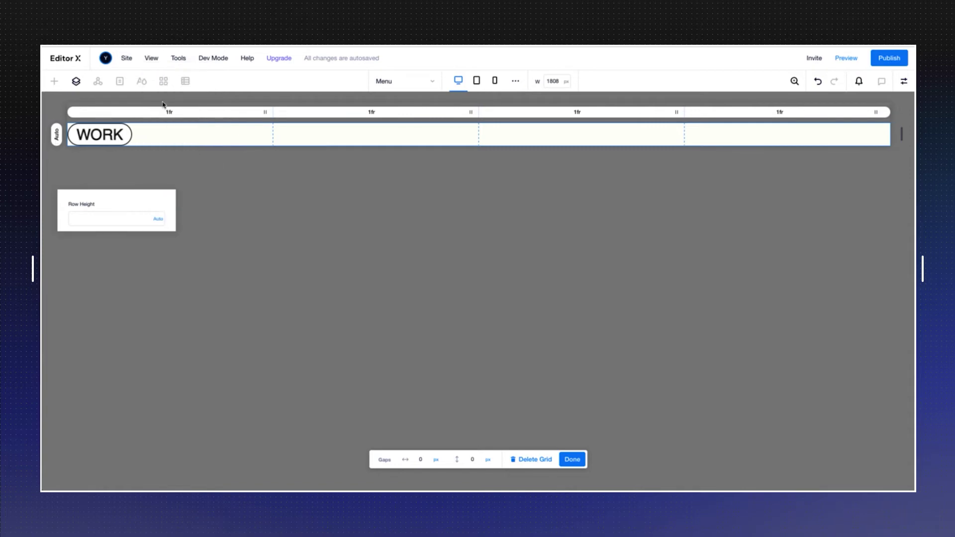
Make the WORK button's width fluid at 100% so it fills its grid cell.
click(573, 461)
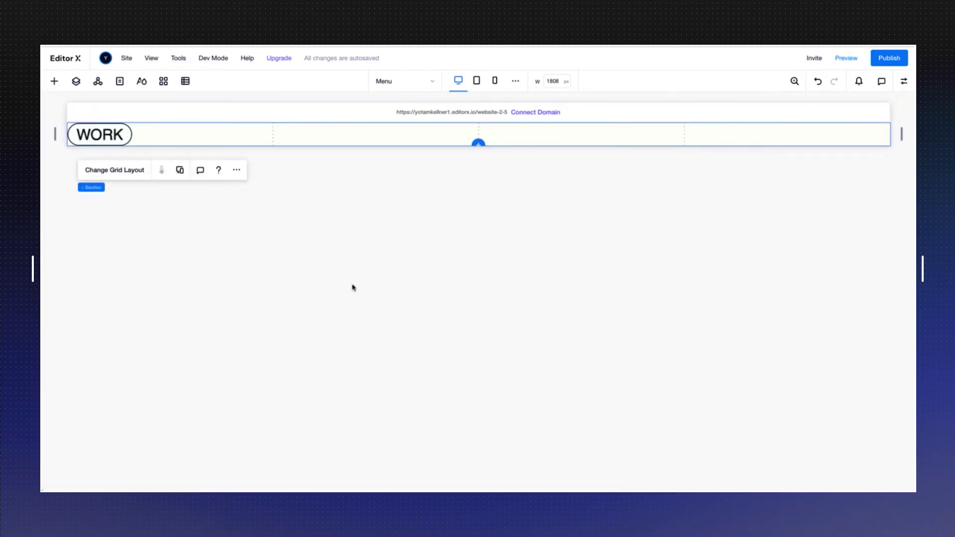
click(125, 141)
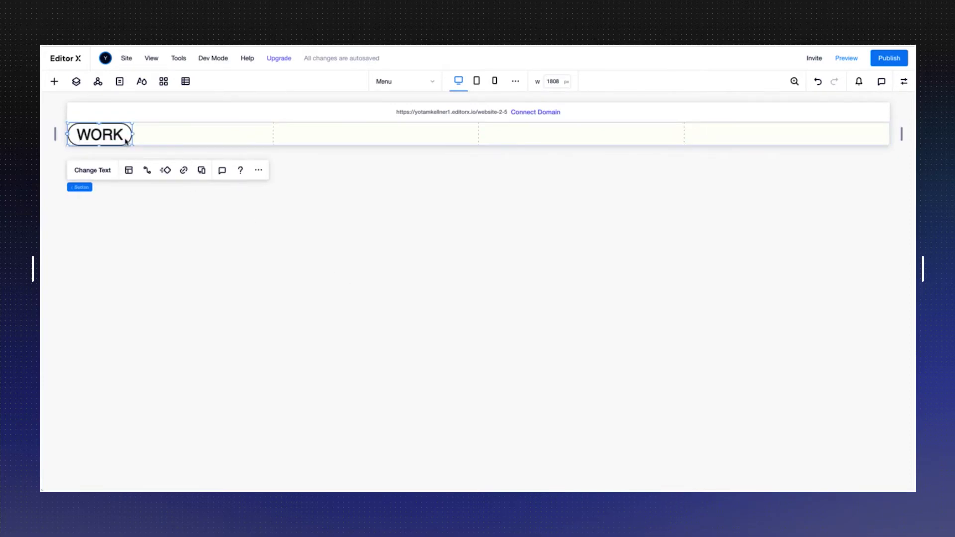
click(902, 82)
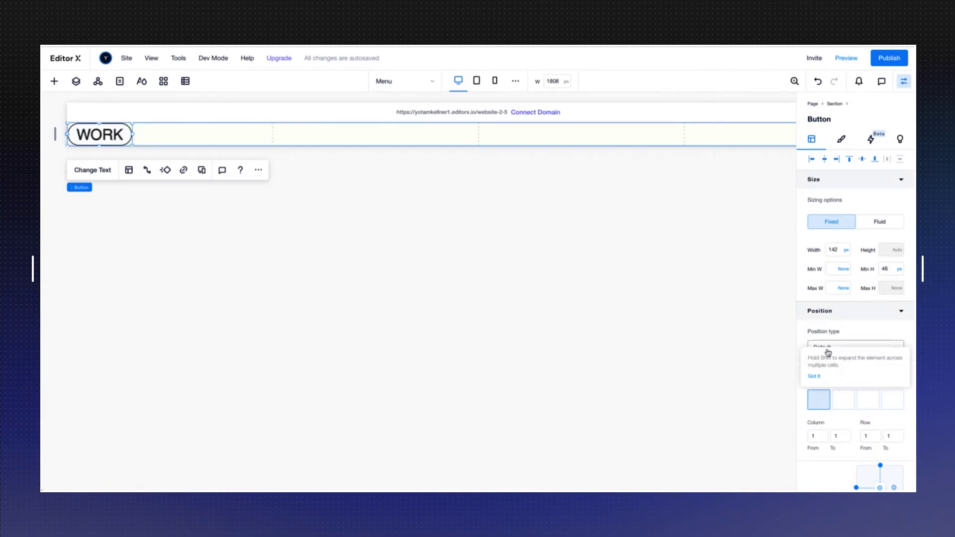
click(843, 250)
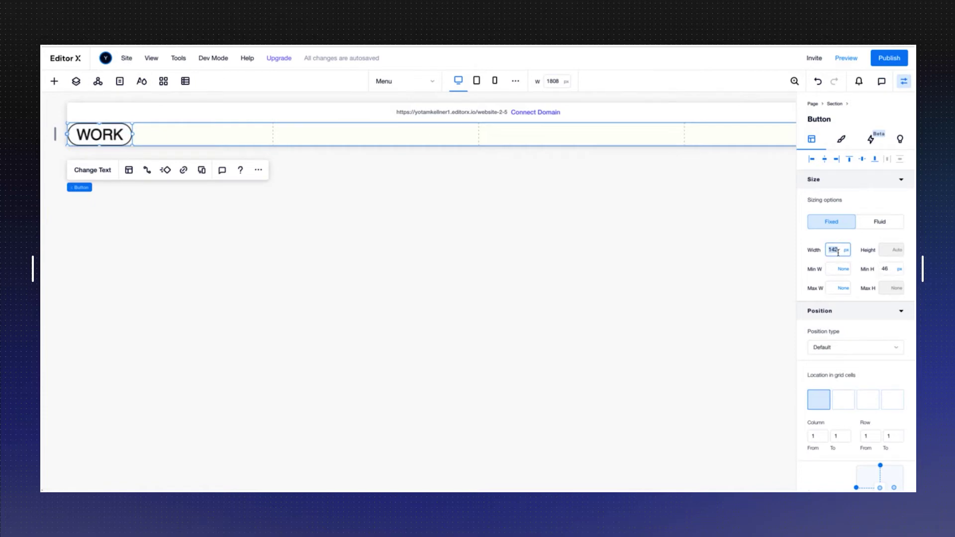
click(880, 227)
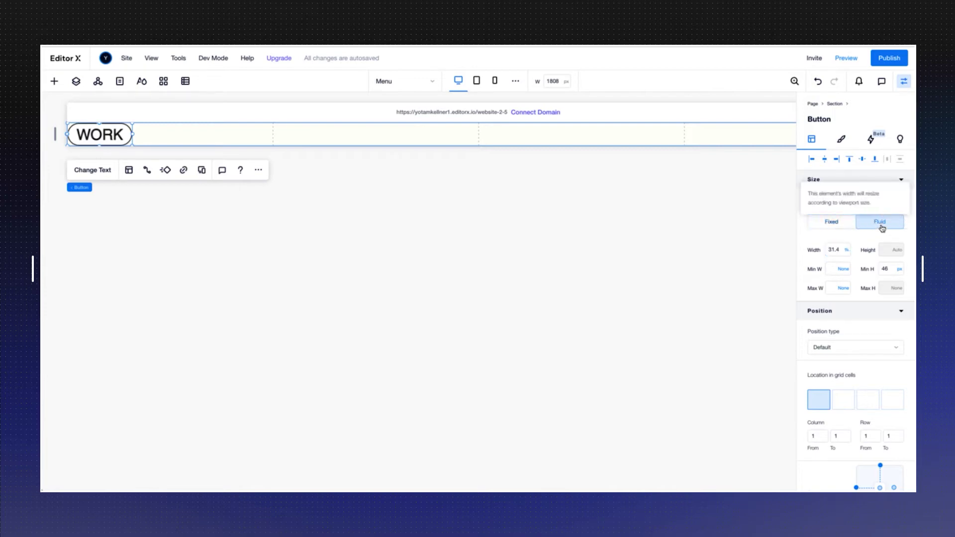
click(832, 252)
text(100)
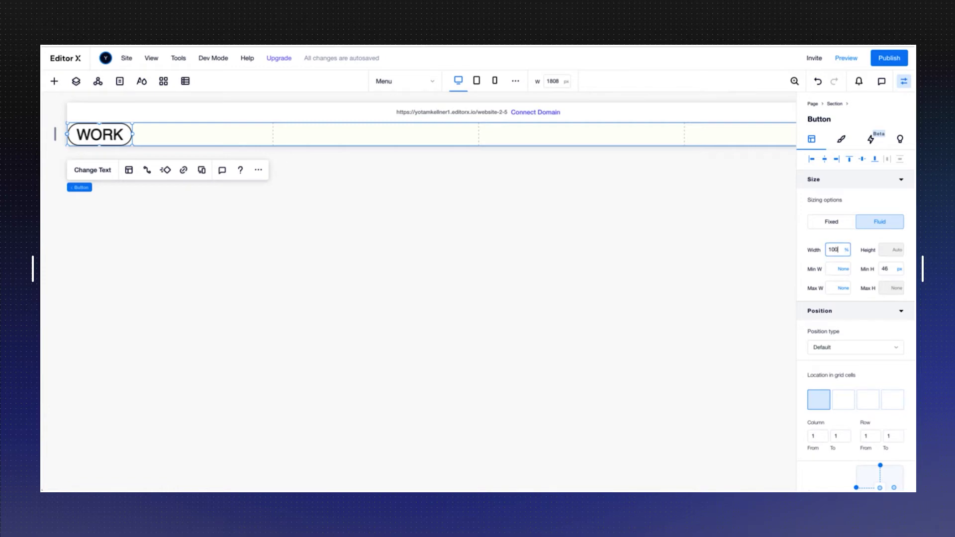
key(Return)
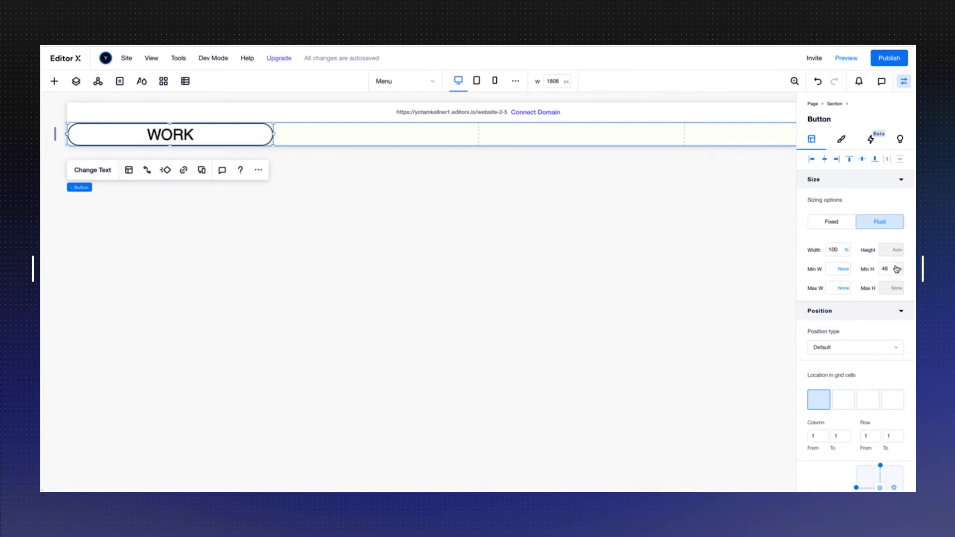
Set the WORK button's minimum height to 5 viewport-height (vh) units.
click(897, 269)
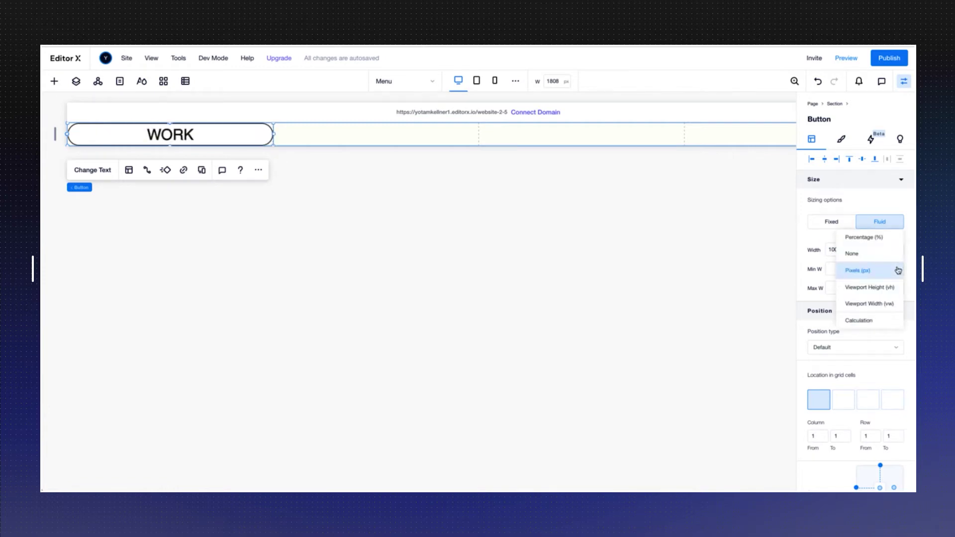
click(885, 287)
click(888, 271)
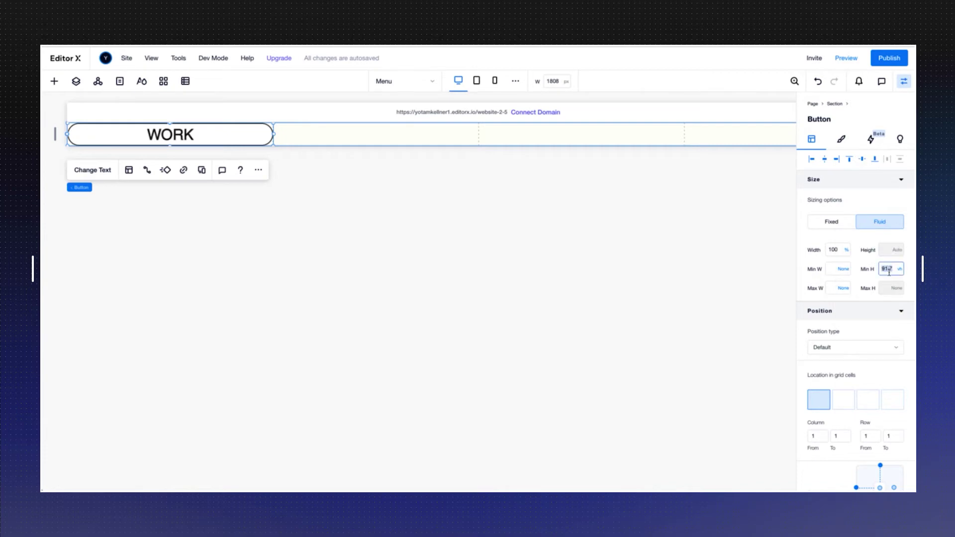
text(5)
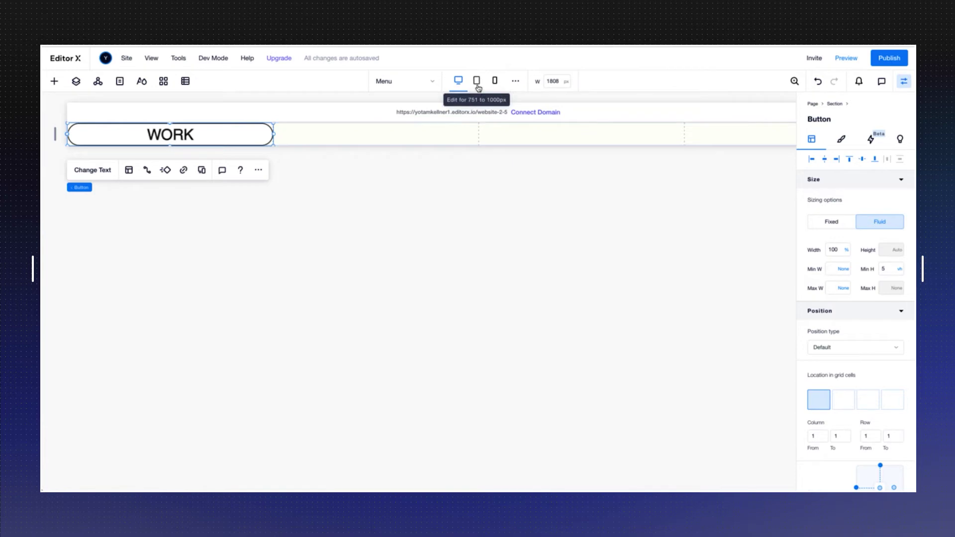
click(477, 84)
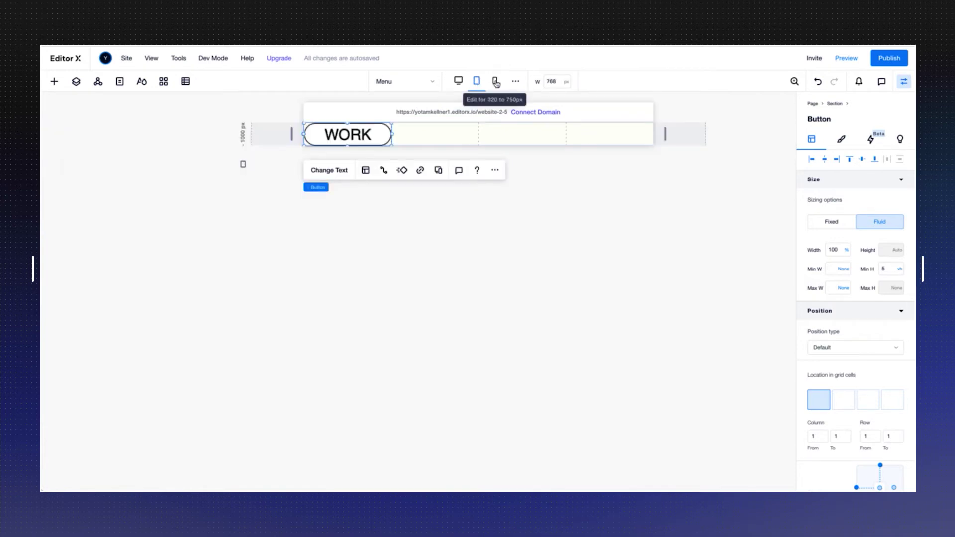
click(496, 84)
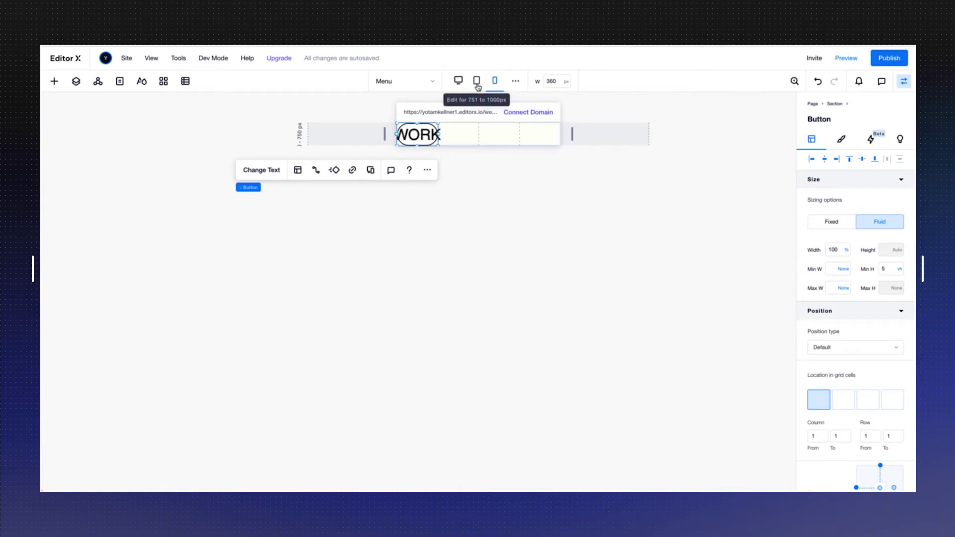
click(477, 83)
click(493, 83)
click(478, 83)
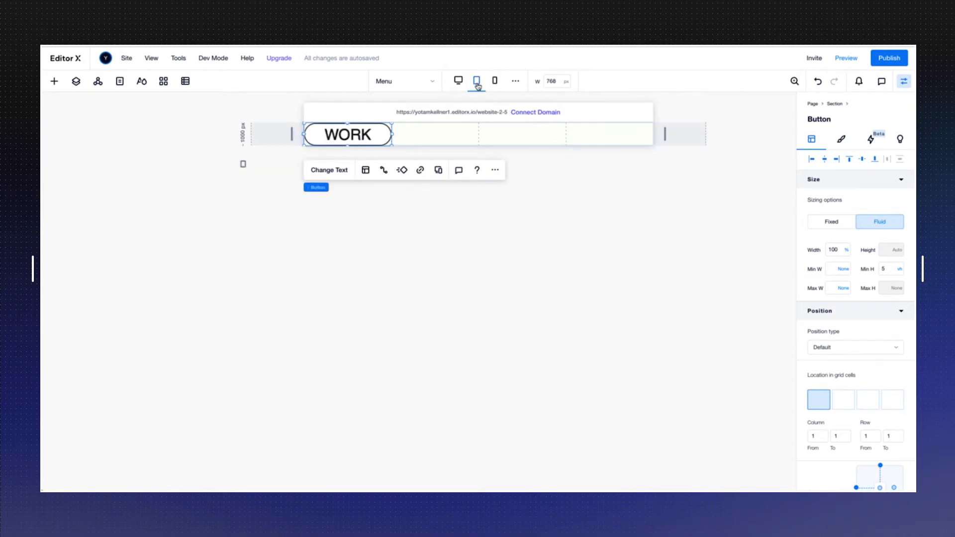
click(458, 83)
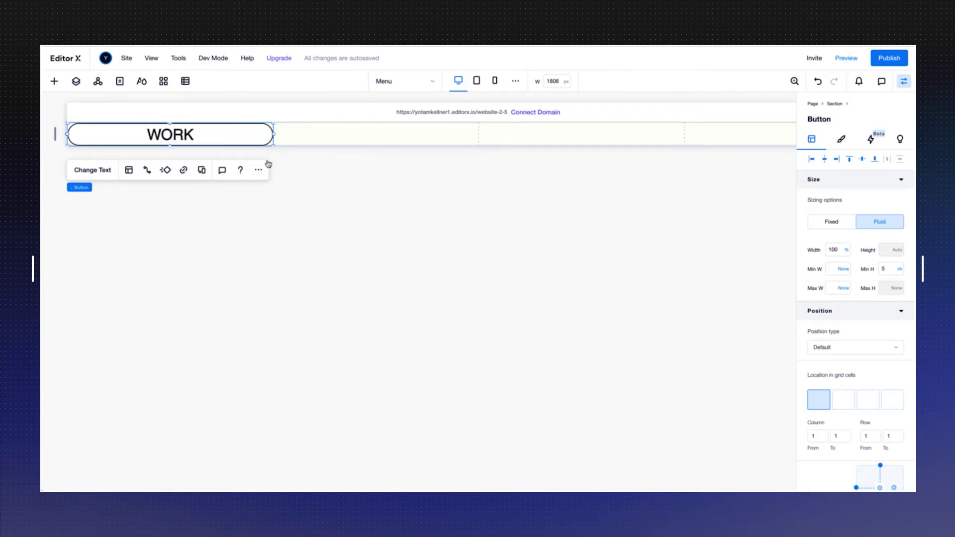
Link the WORK button to the Home page, opening in the current window.
click(184, 170)
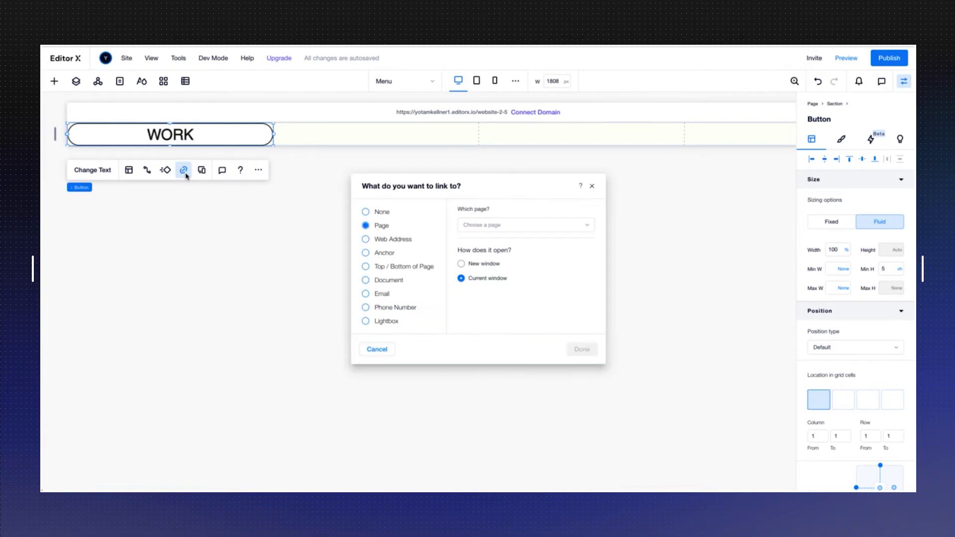
click(495, 225)
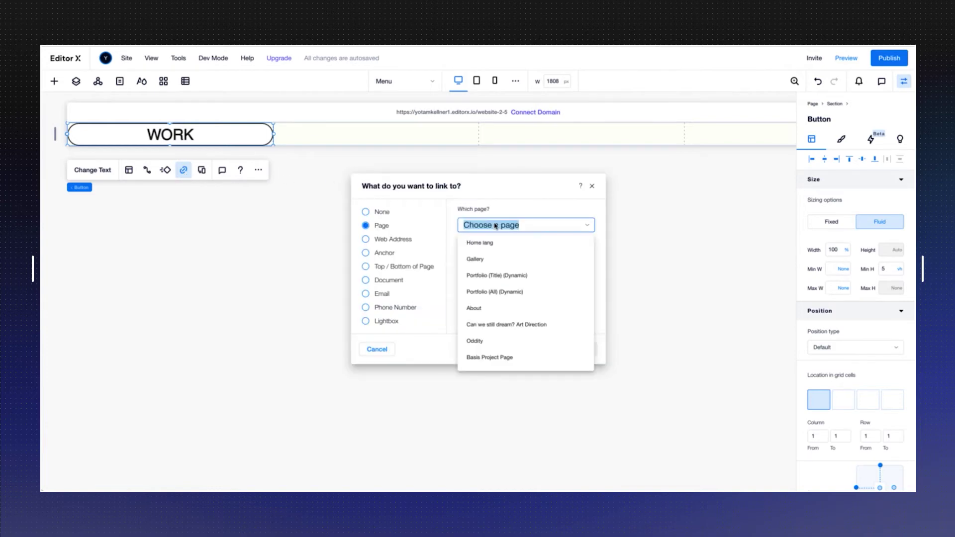
scroll(503, 258, down, 2)
scroll(503, 326, down, 3)
scroll(502, 326, down, 3)
scroll(503, 326, down, 2)
click(497, 331)
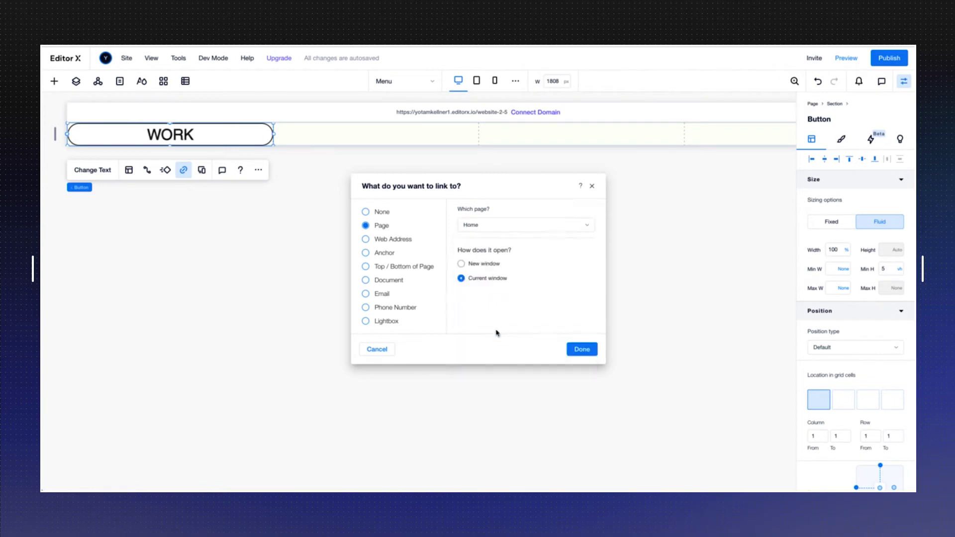
click(580, 349)
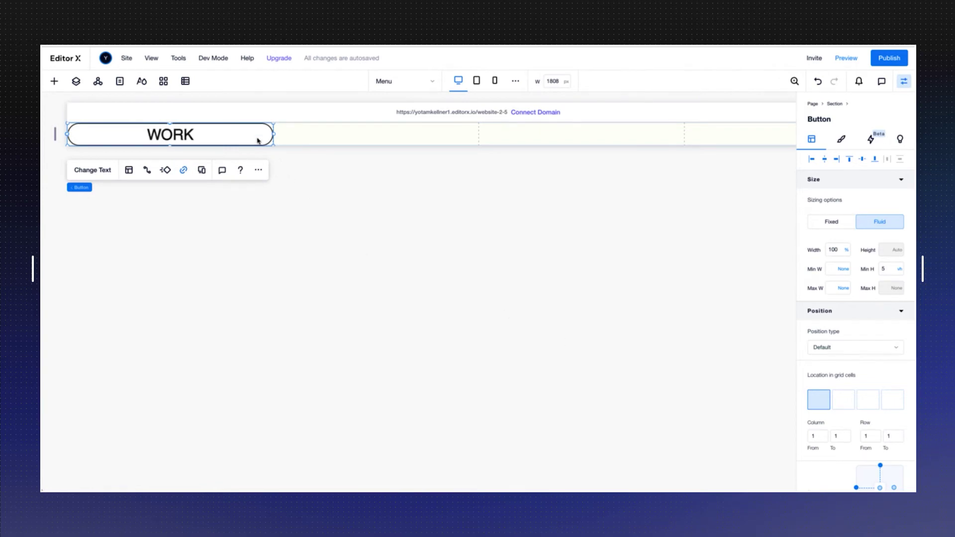
Duplicate WORK into grid column 2 with zero margins and 100% width.
key(ctrl+d)
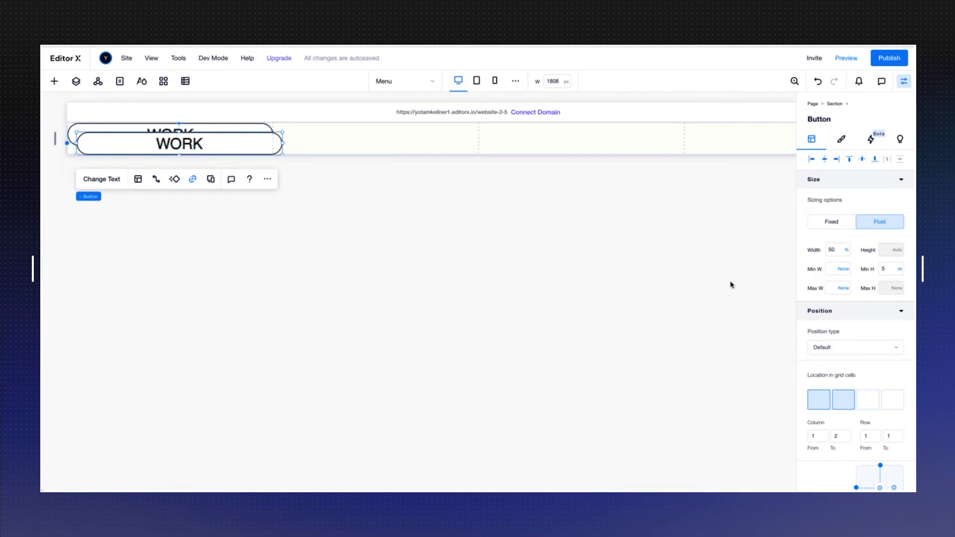
click(840, 398)
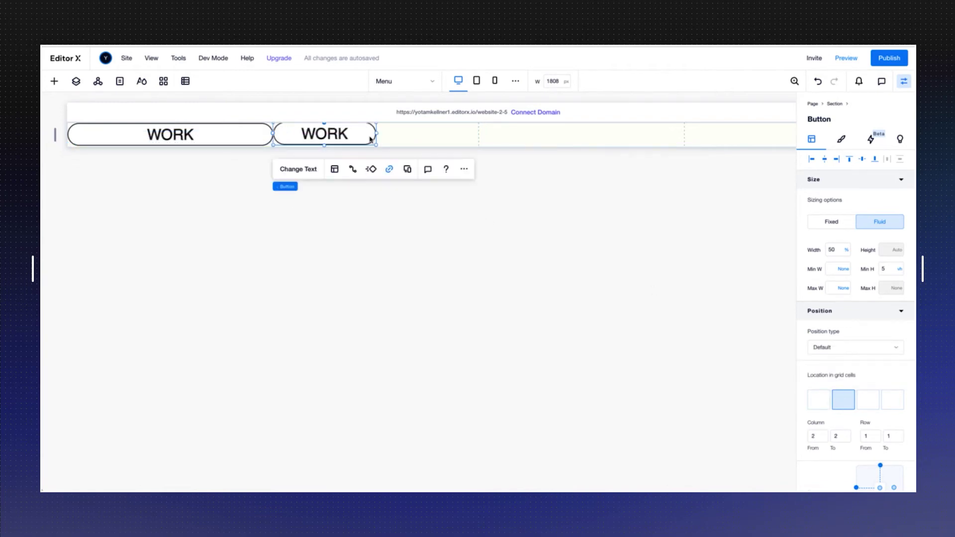
scroll(848, 384, down, 3)
scroll(859, 411, down, 1)
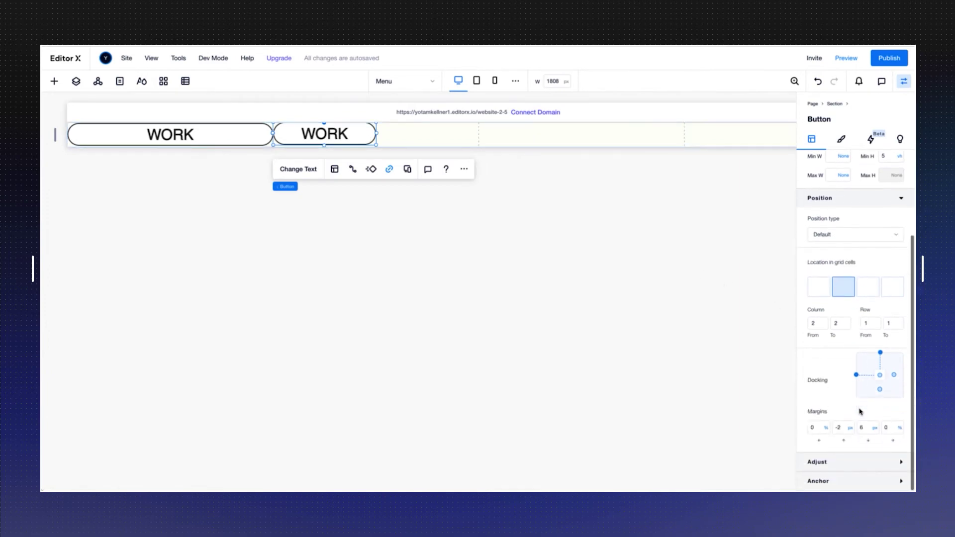
click(837, 428)
text(6)
key(Return)
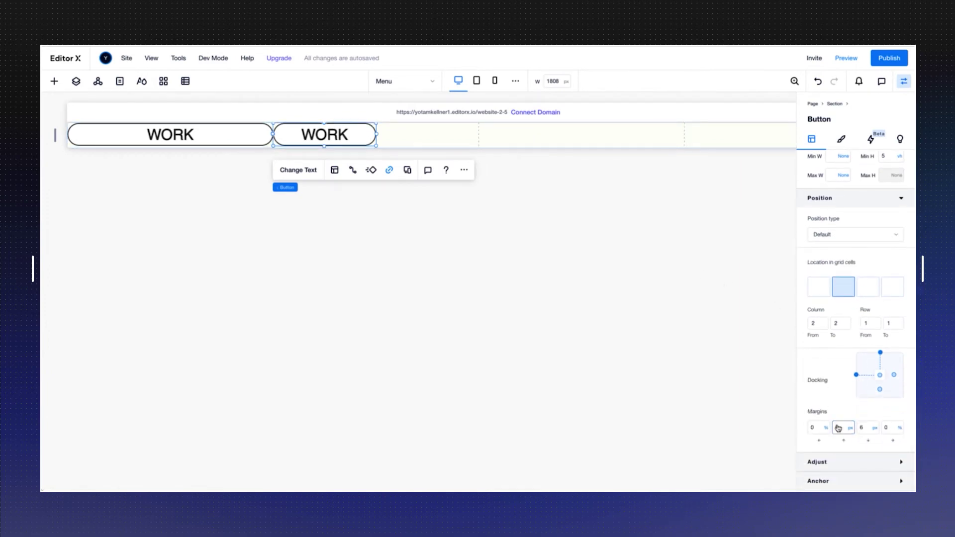
click(859, 427)
key(Return)
scroll(834, 345, up, 3)
click(835, 250)
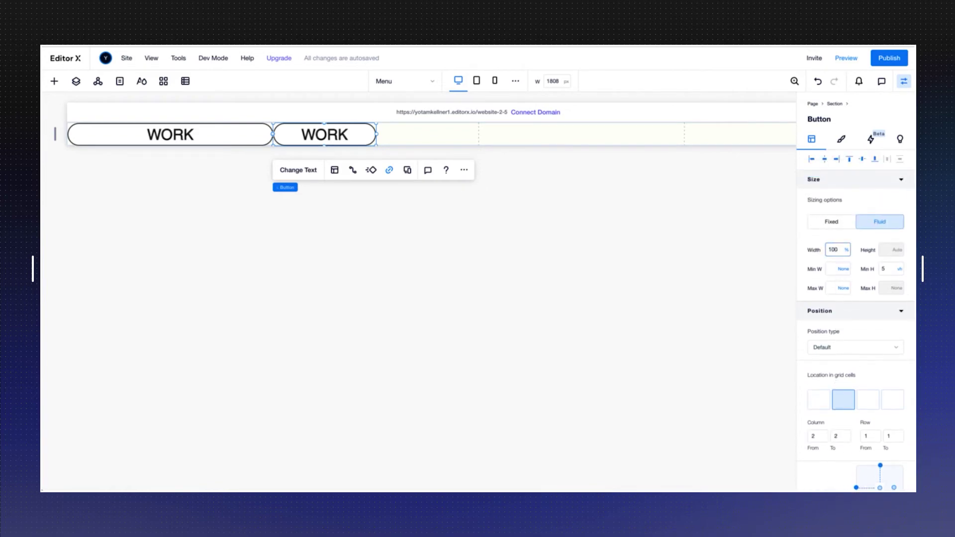
key(Return)
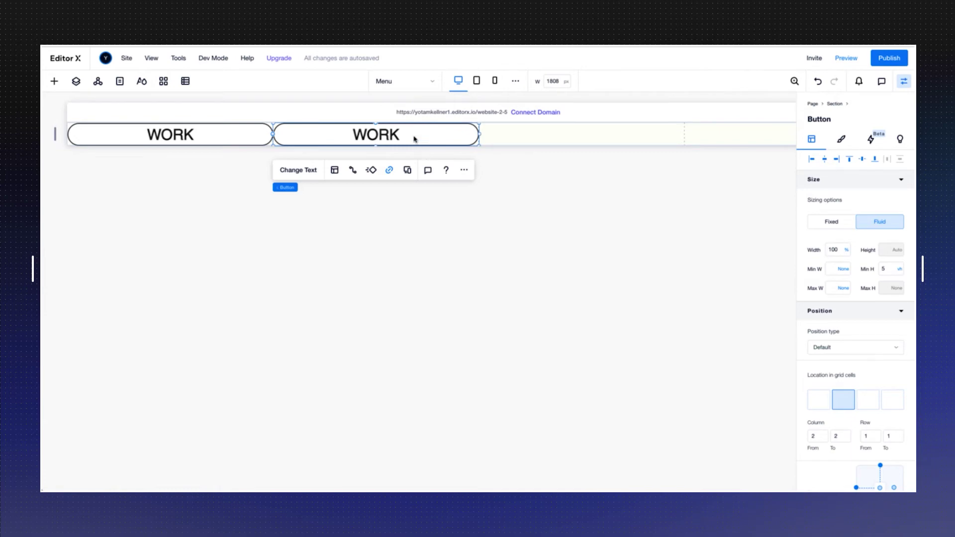
Rename the copy to GALLERY and link it to the Gallery page.
click(305, 173)
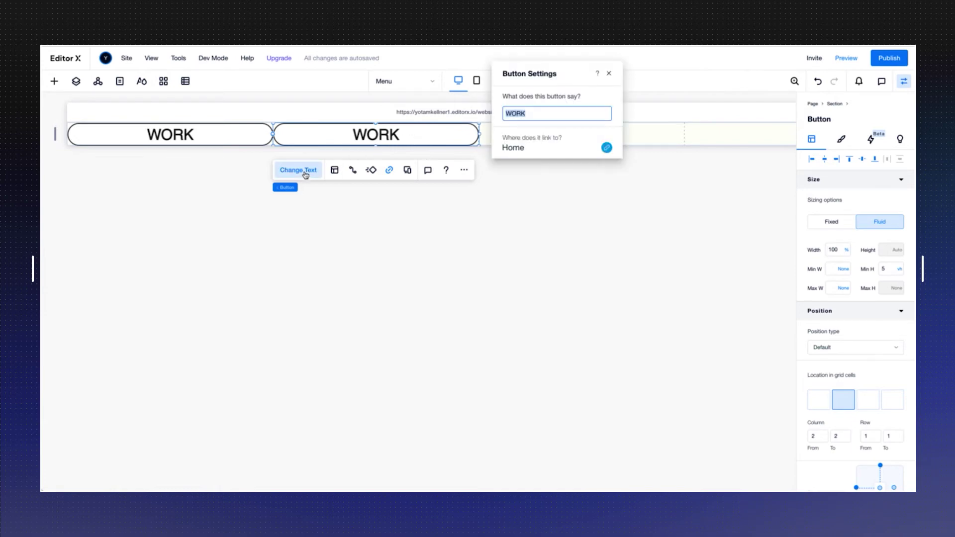
text(GALLERY)
key(Return)
click(607, 148)
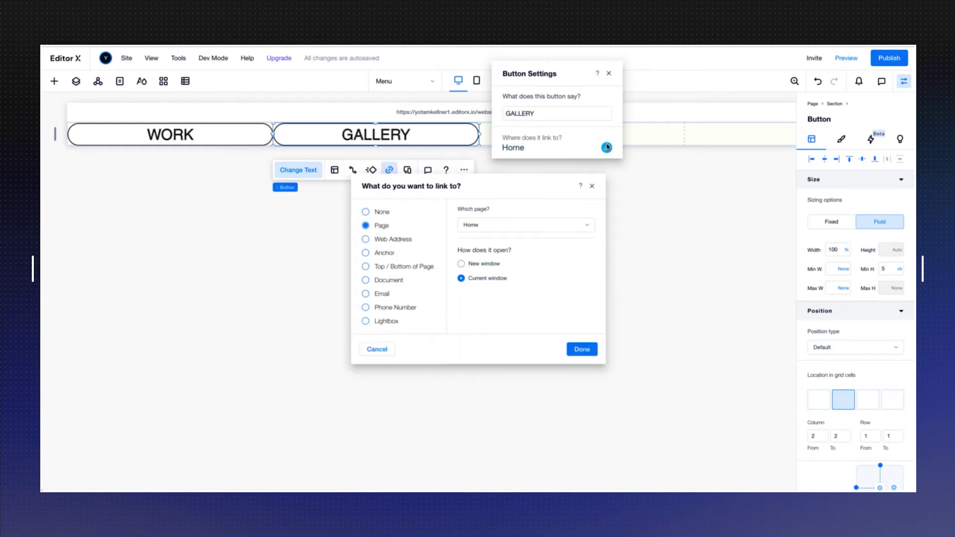
click(492, 226)
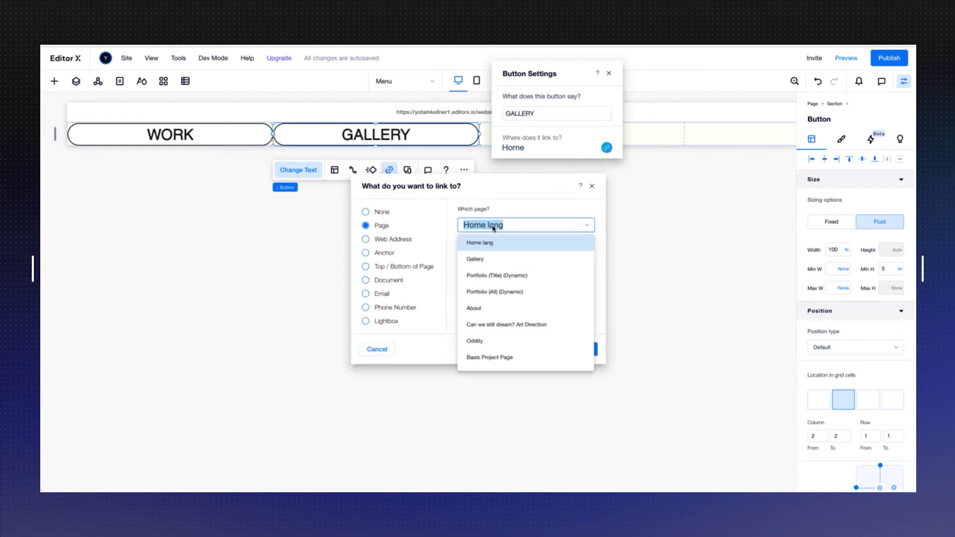
click(489, 258)
click(587, 350)
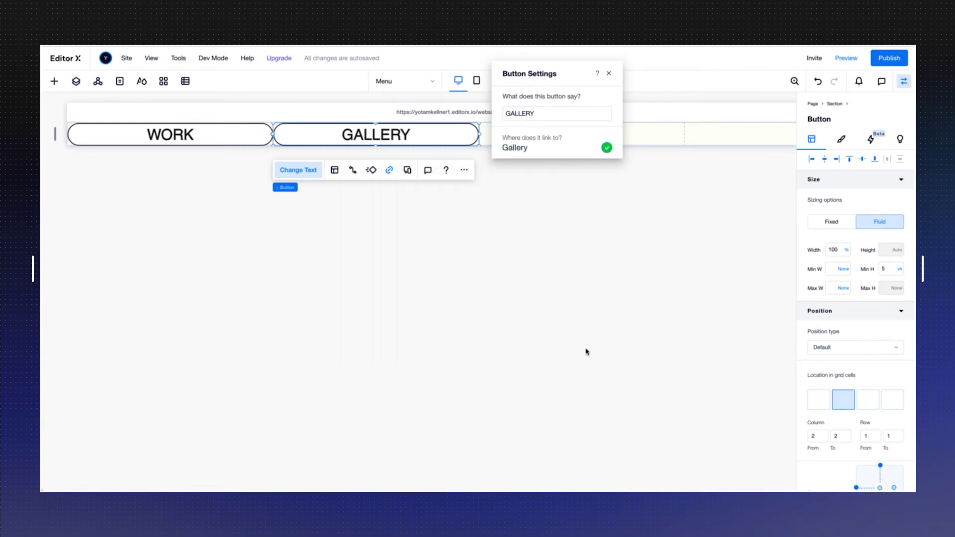
click(608, 74)
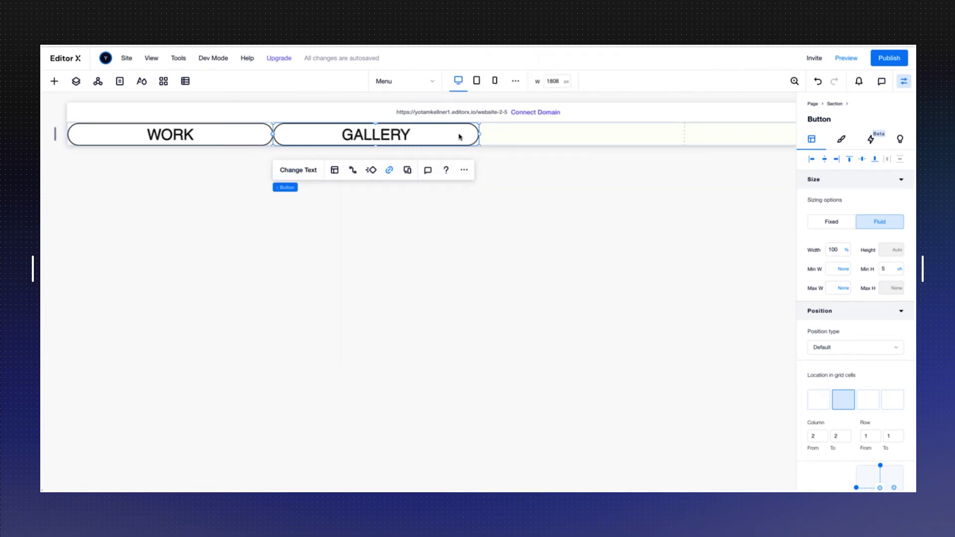
Place the GALLERY copy in grid column 3 with zero margins and 100% width.
drag(459, 137, 452, 139)
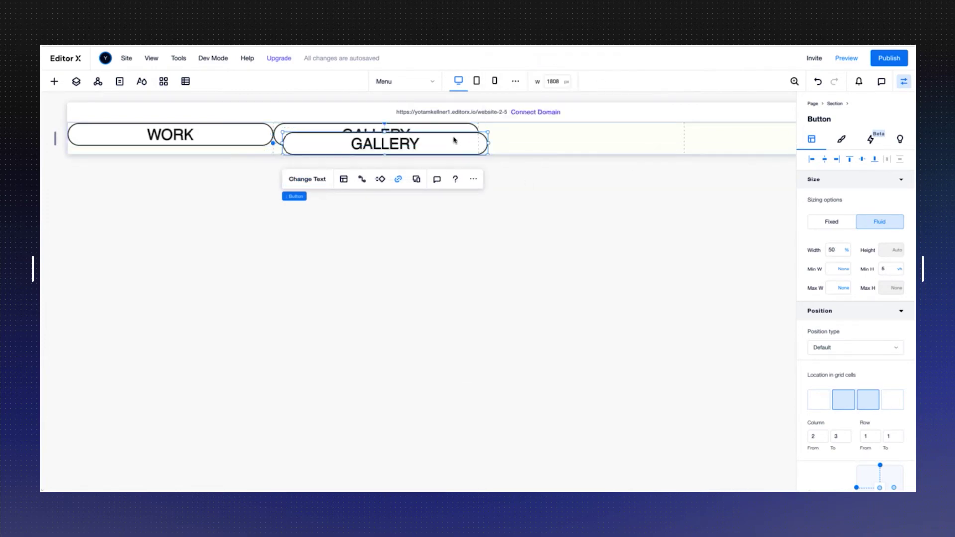
click(865, 409)
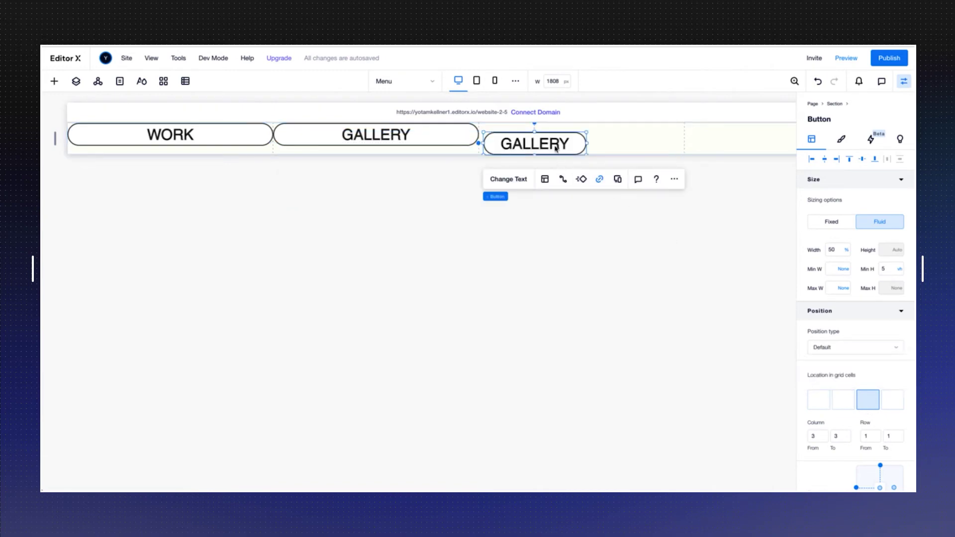
scroll(829, 367, down, 3)
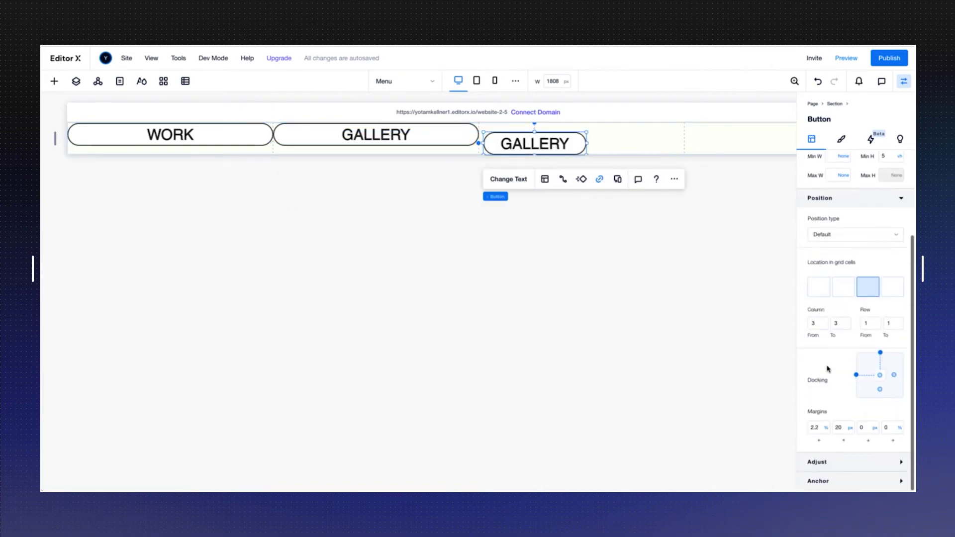
click(815, 428)
key(Return)
click(835, 427)
key(Return)
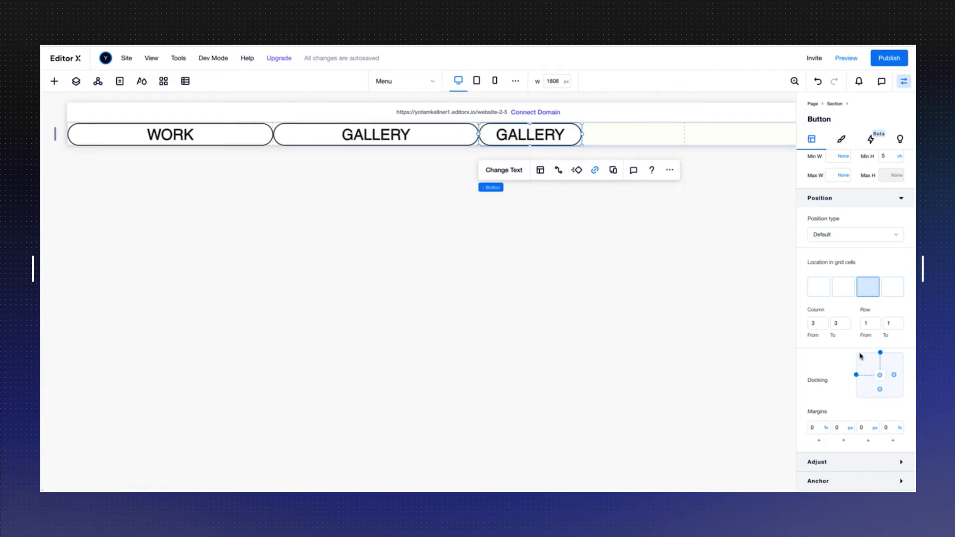
scroll(836, 299, up, 3)
click(836, 257)
text(100)
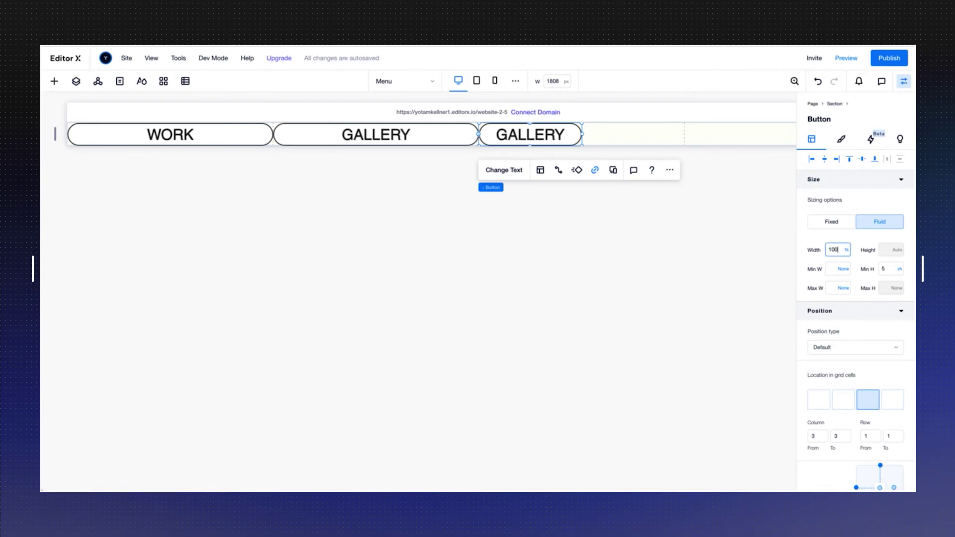
key(Return)
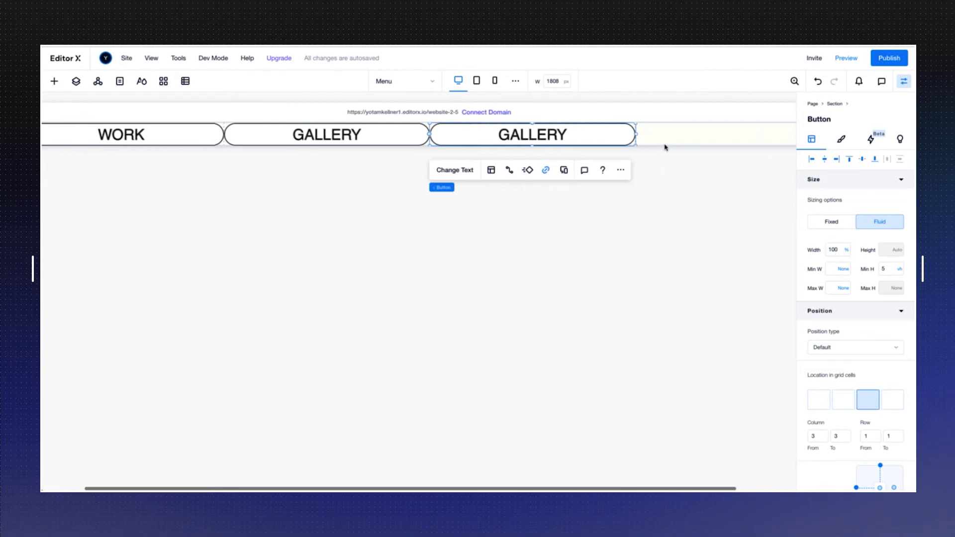
Rename the copy to ABOUT and link it to the About page.
click(385, 169)
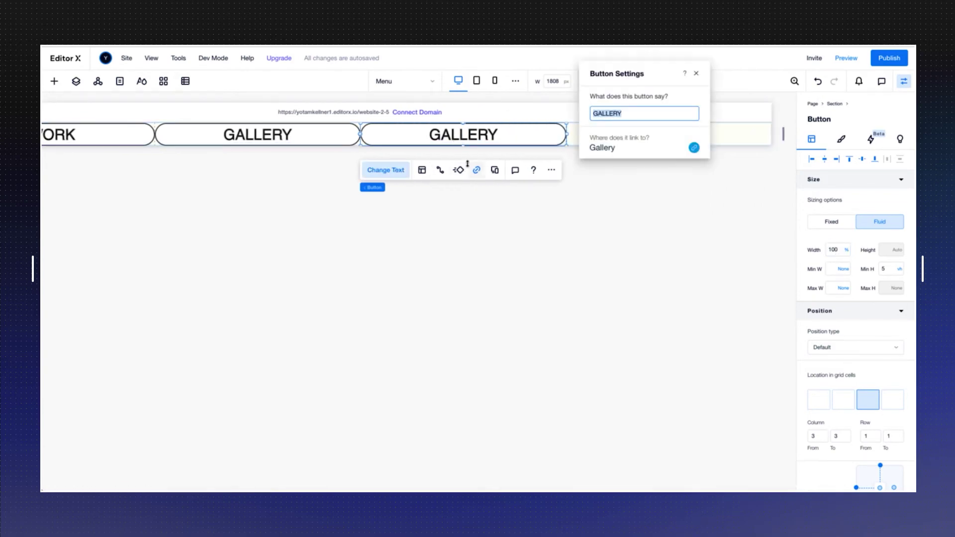
text(ABOUT)
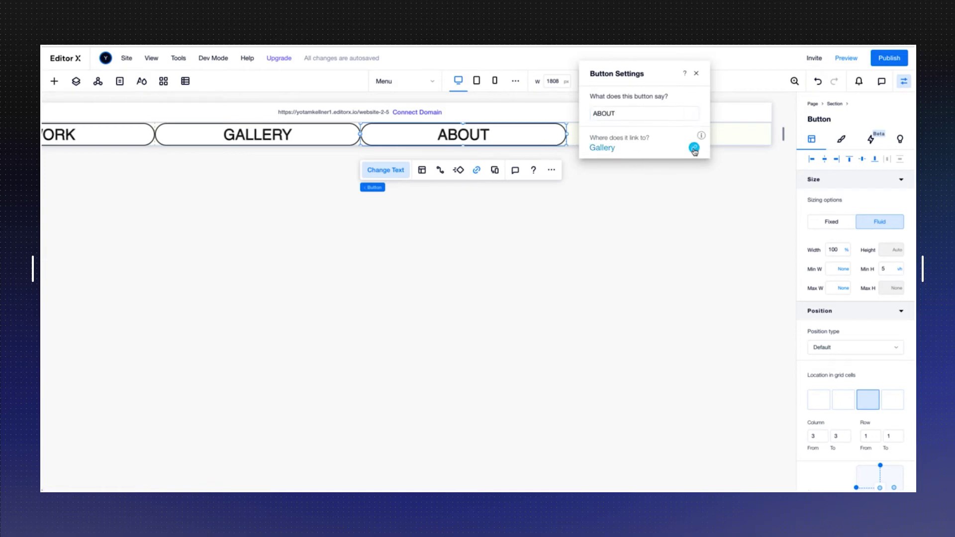
click(693, 148)
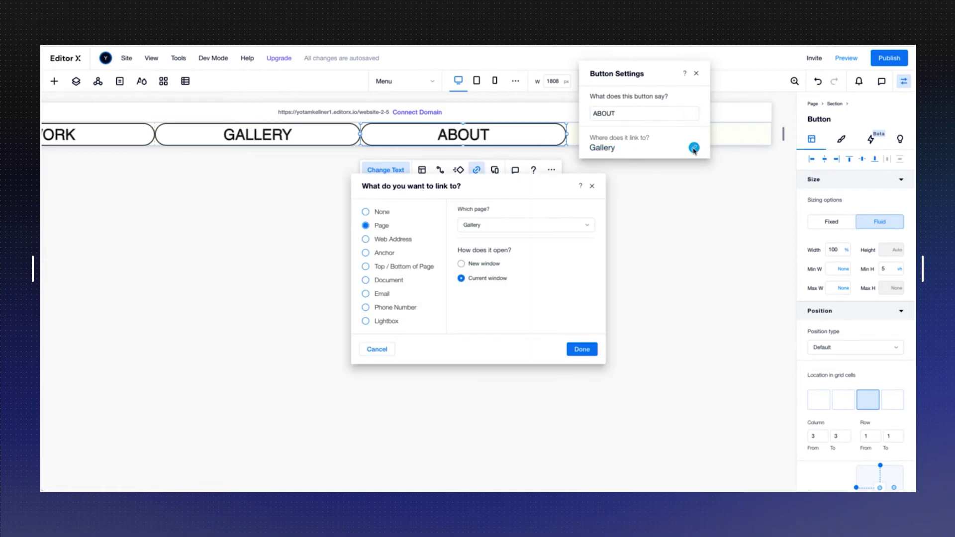
click(503, 226)
click(497, 292)
click(580, 350)
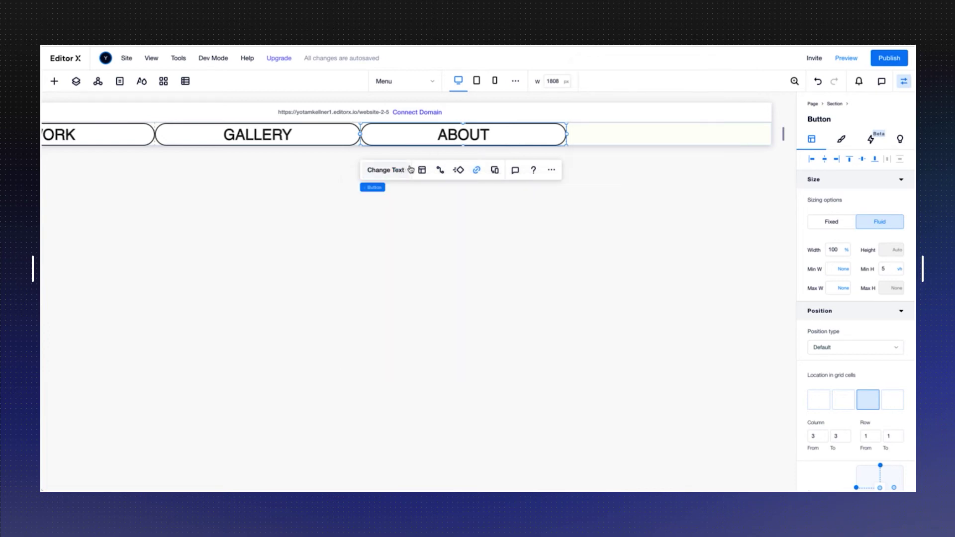
Copy ABOUT into grid column 4 and relabel it CONTACT.
drag(566, 139, 575, 148)
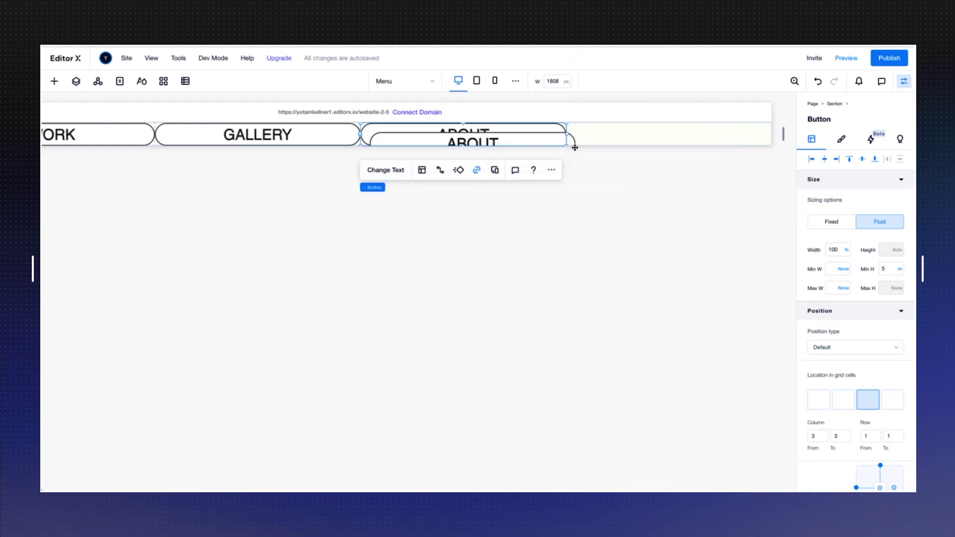
click(404, 180)
text(CONTACT)
key(Return)
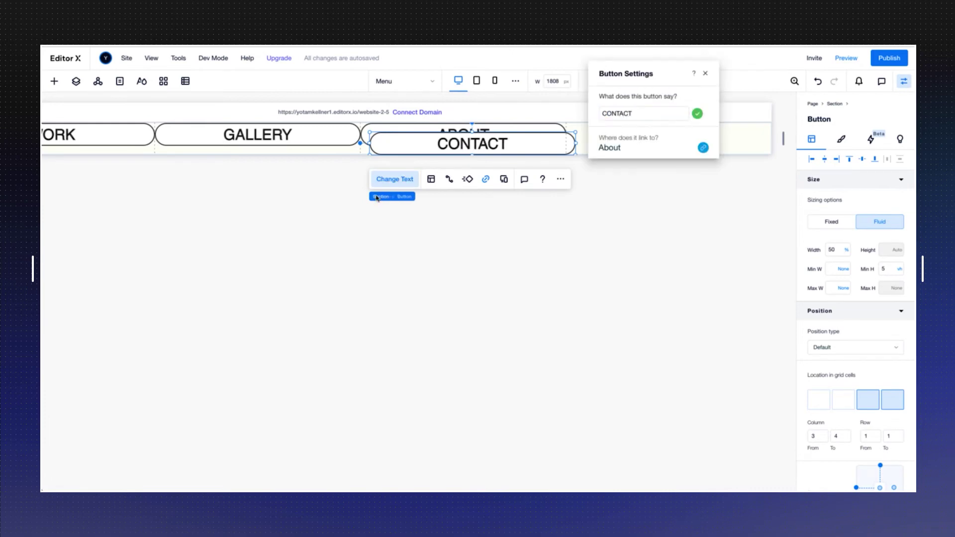
click(892, 399)
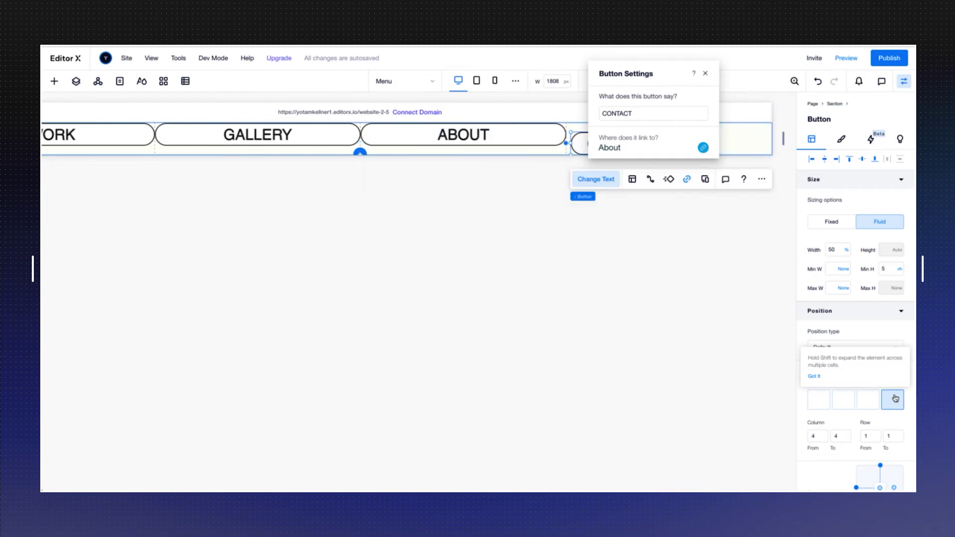
click(706, 75)
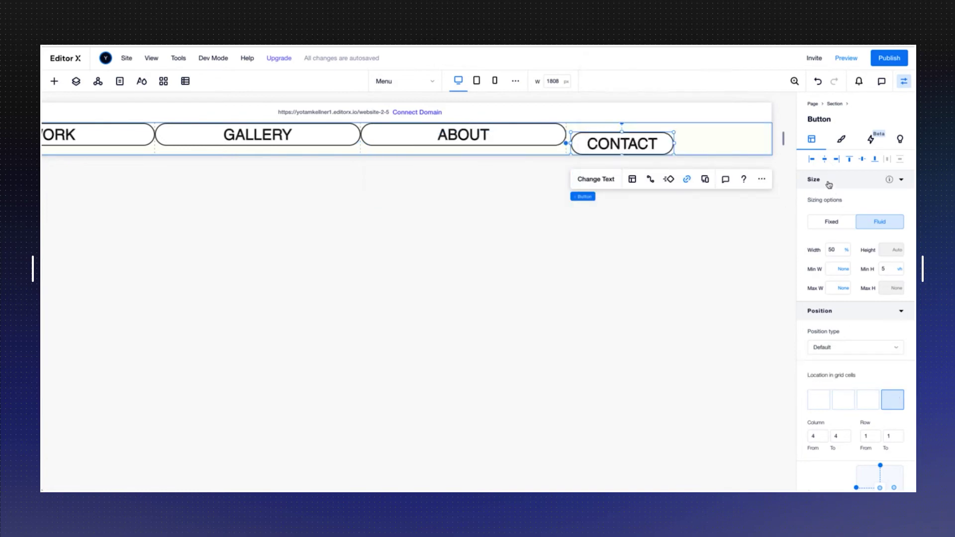
Centre CONTACT in its cell, undock it from the top and set 100% width.
click(859, 163)
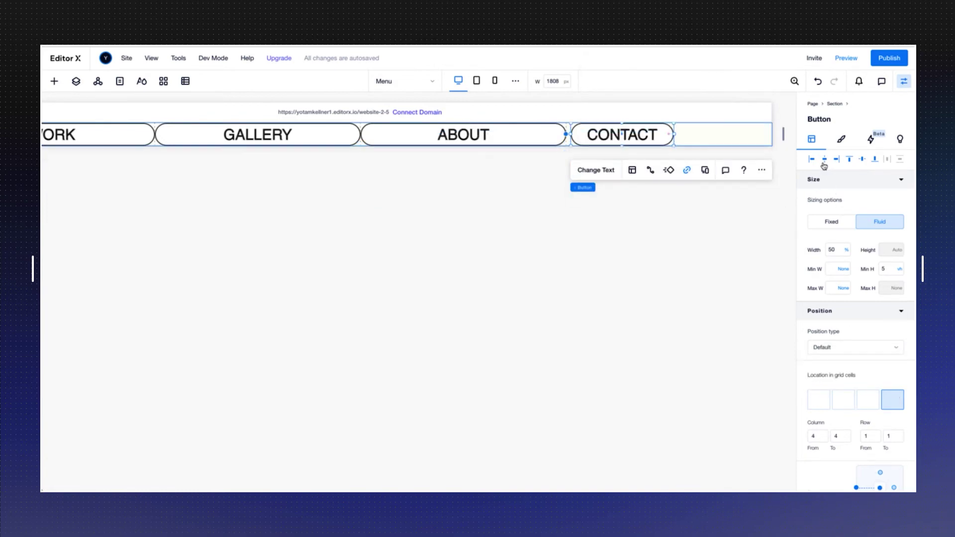
click(824, 160)
scroll(865, 343, down, 3)
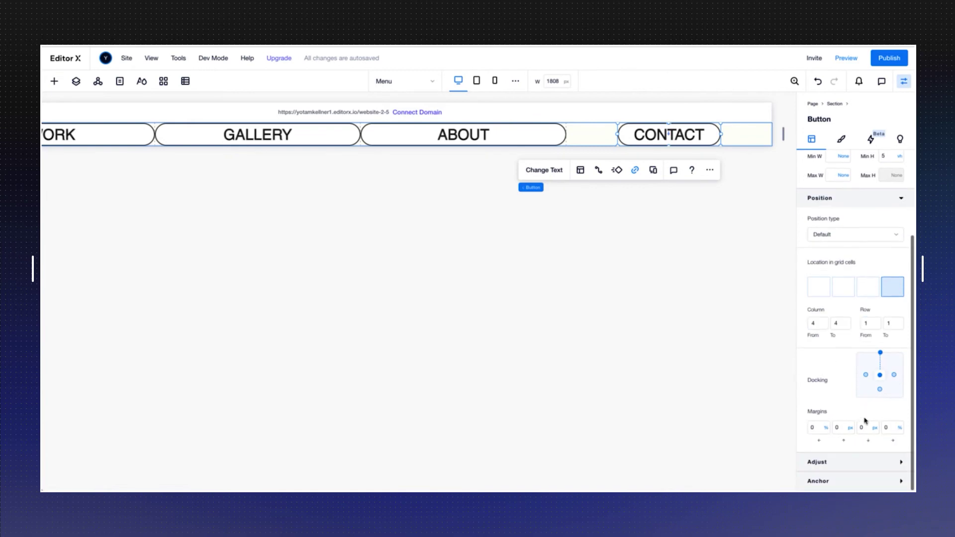
click(880, 353)
scroll(836, 389, up, 3)
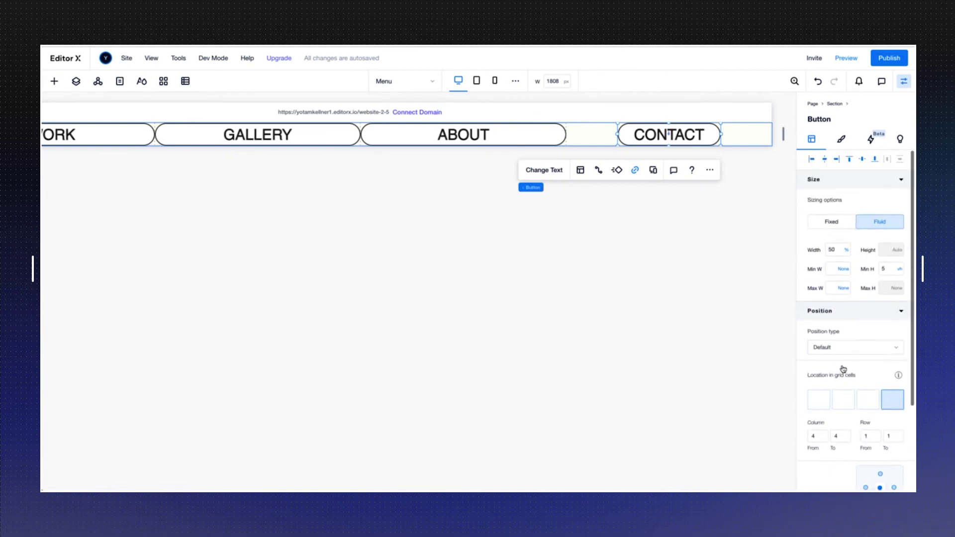
click(831, 252)
text(100)
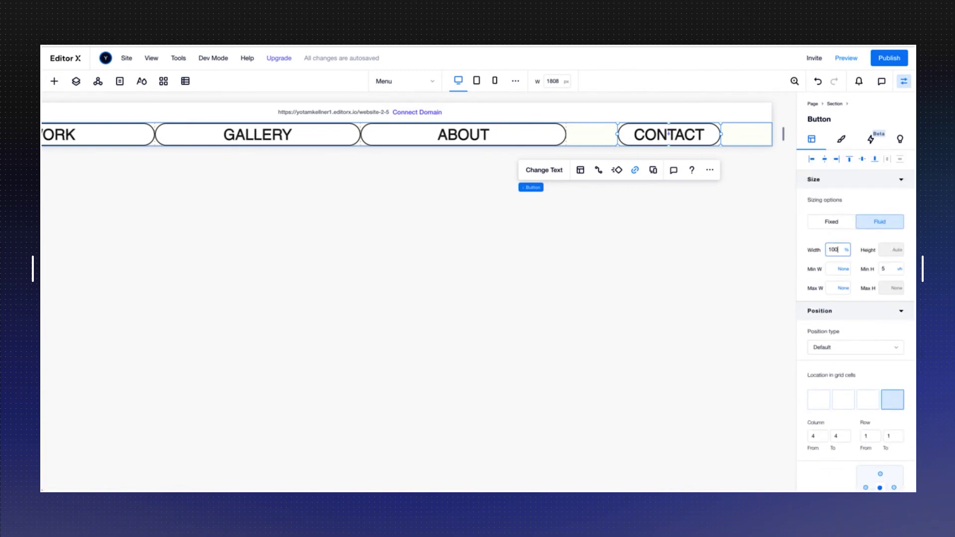
key(Return)
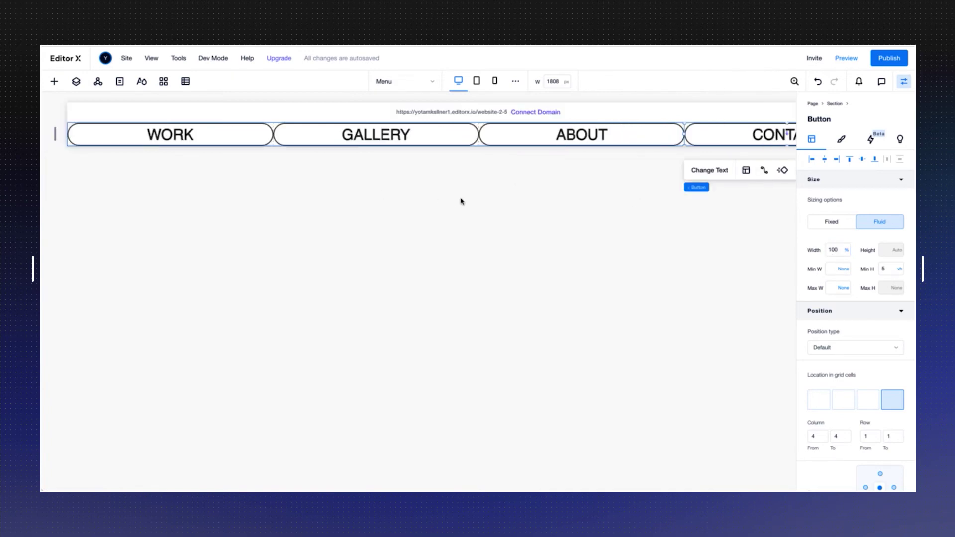
Check the tablet breakpoint, then switch to the mobile layout and select WORK.
click(904, 84)
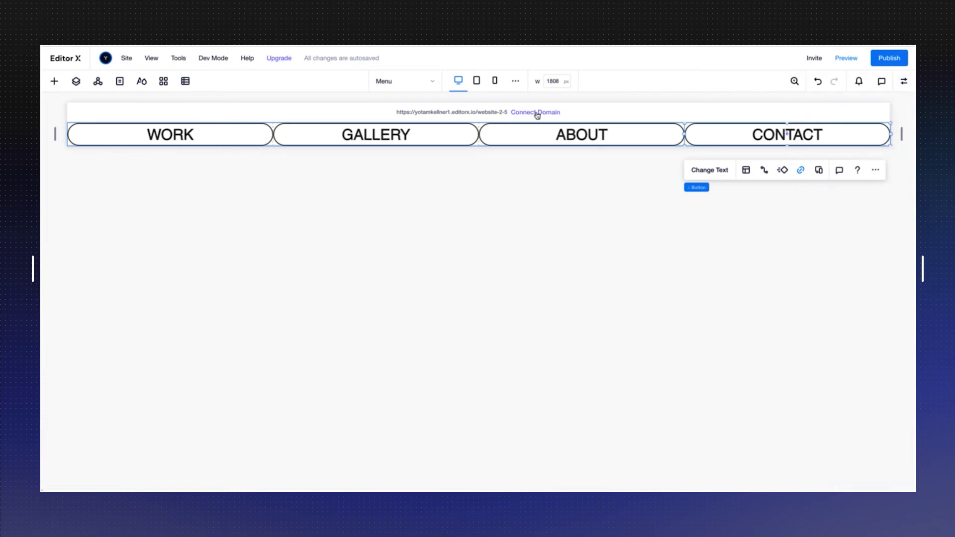
click(477, 83)
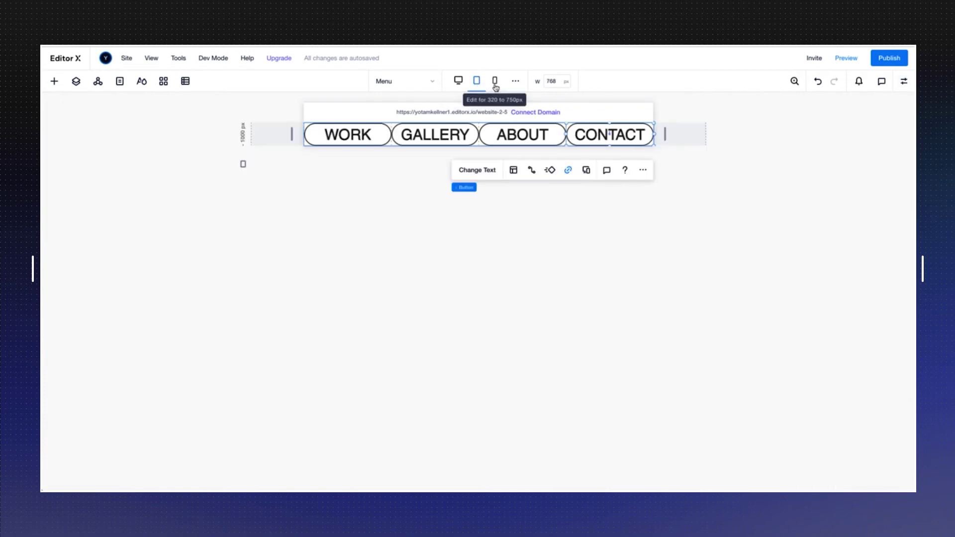
click(495, 84)
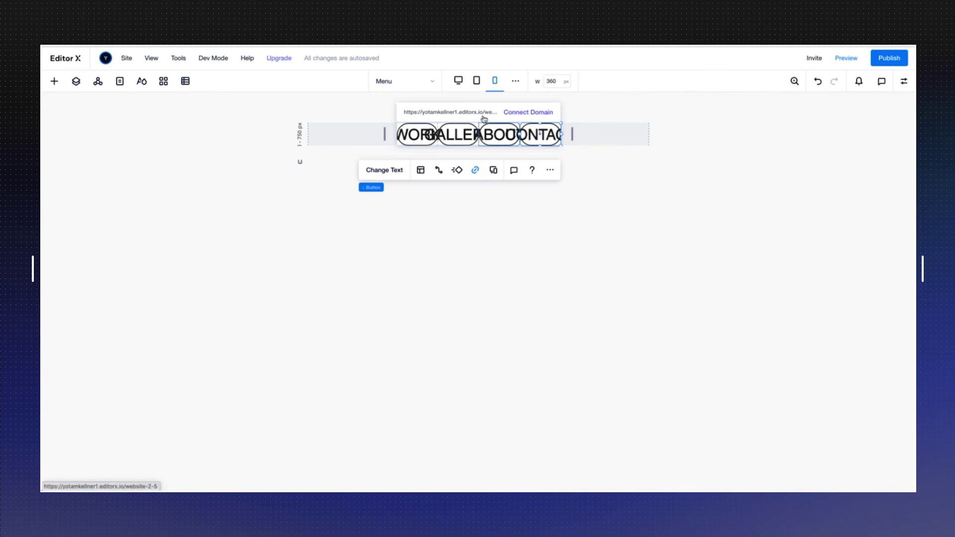
click(421, 134)
Set the WORK, GALLERY, ABOUT and CONTACT label font size to about 20 px on mobile.
click(902, 82)
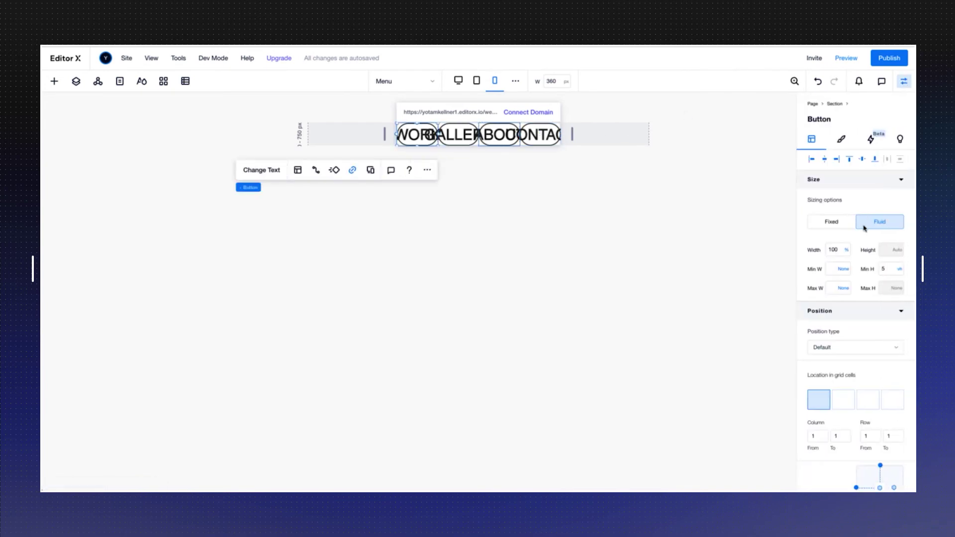
click(839, 140)
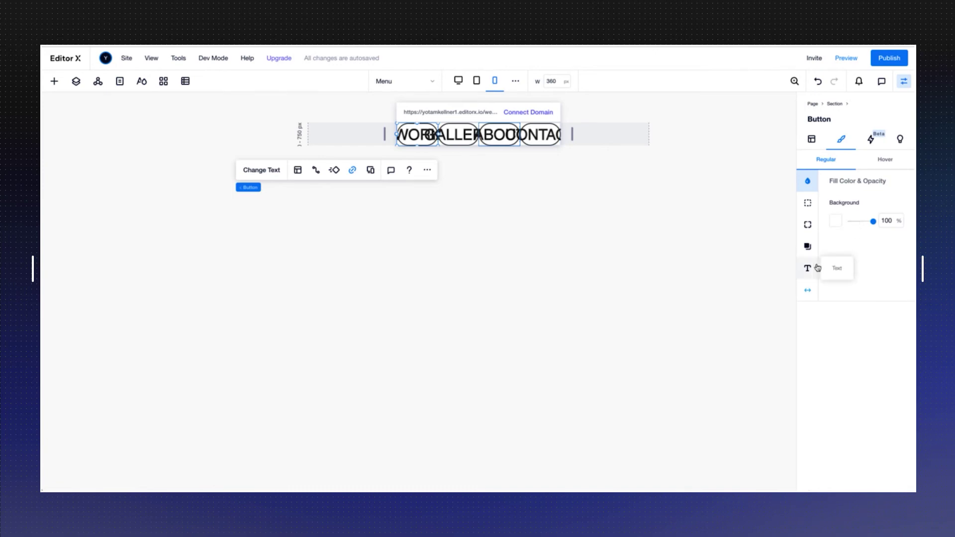
click(808, 268)
click(884, 327)
text(18)
key(Return)
click(808, 268)
click(884, 327)
text(20)
click(491, 134)
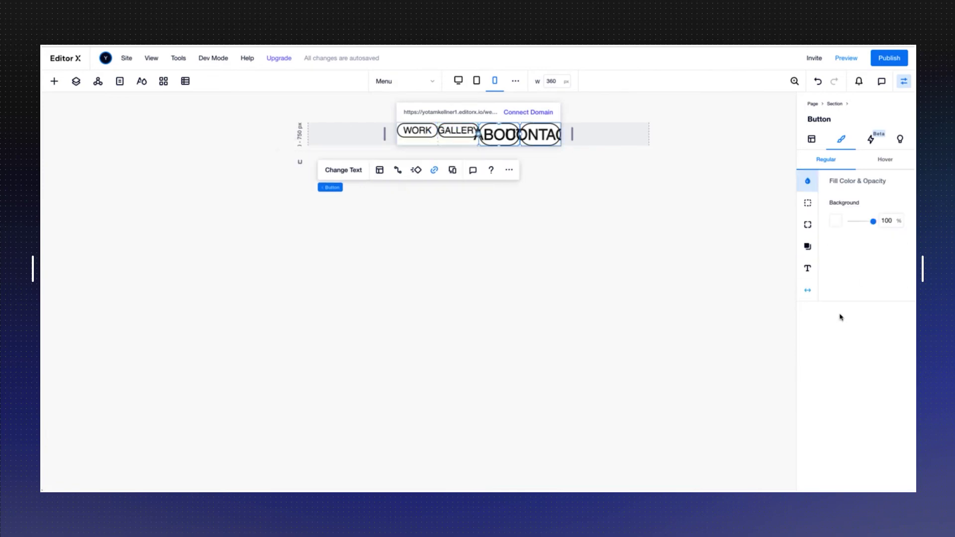
click(808, 269)
click(884, 327)
text(20)
click(549, 136)
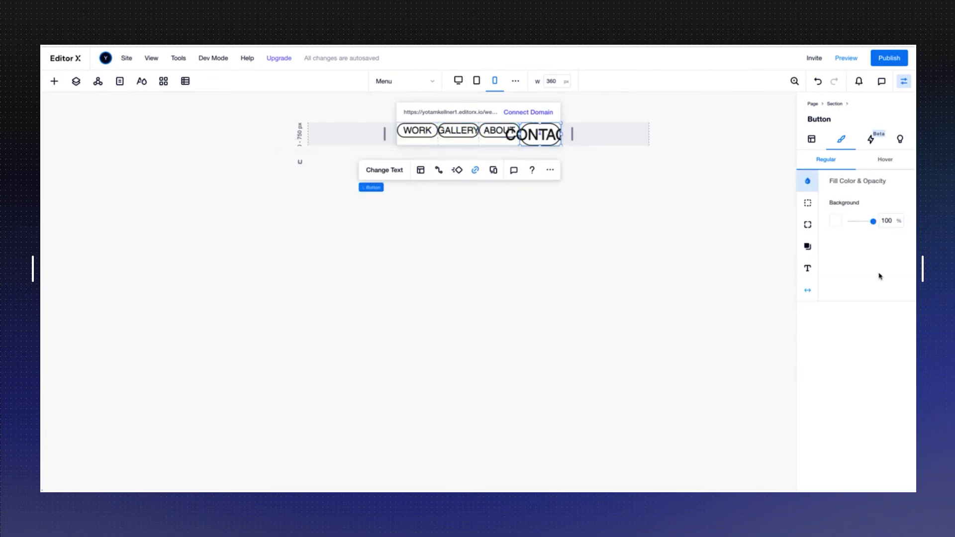
click(807, 268)
click(884, 328)
text(2)
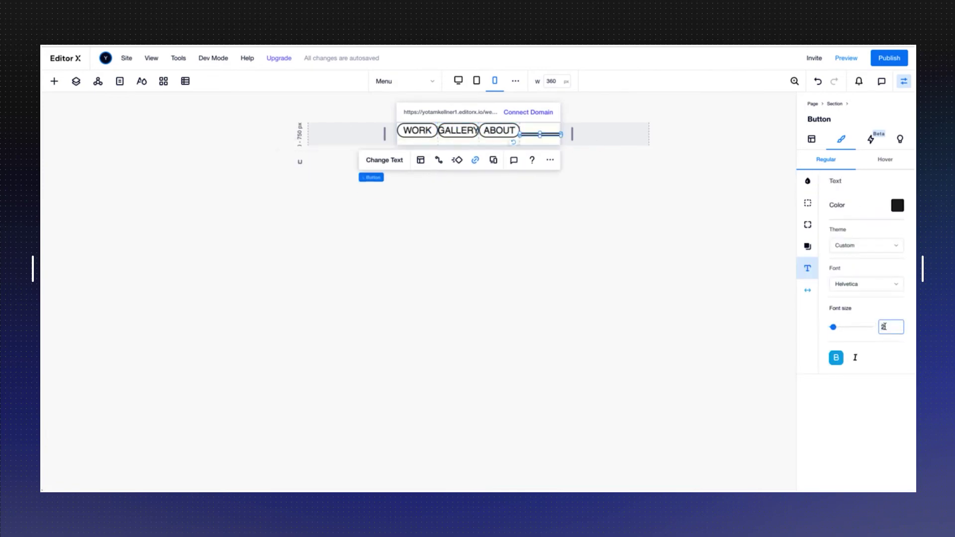
text(0)
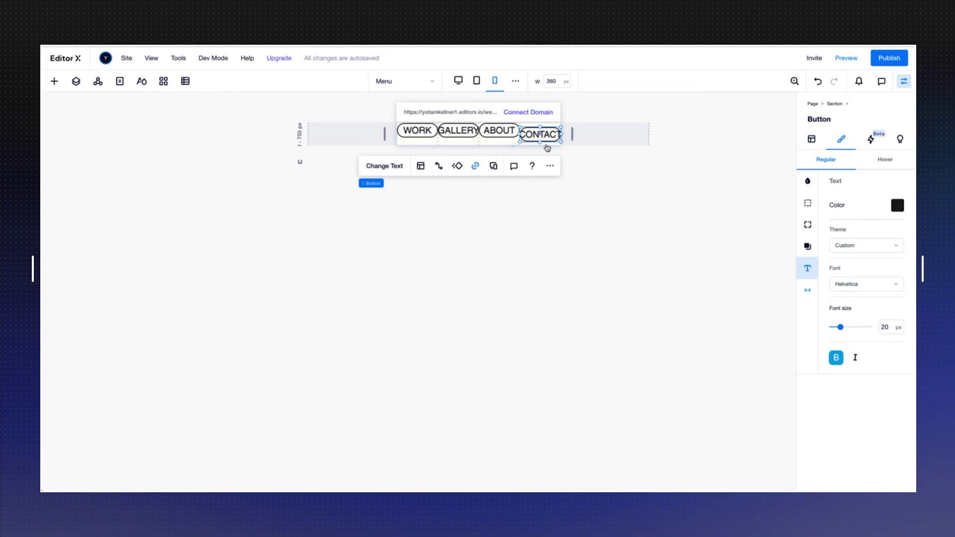
Hide CONTACT and ABOUT on mobile via Don't Display, then select the menu section.
click(550, 166)
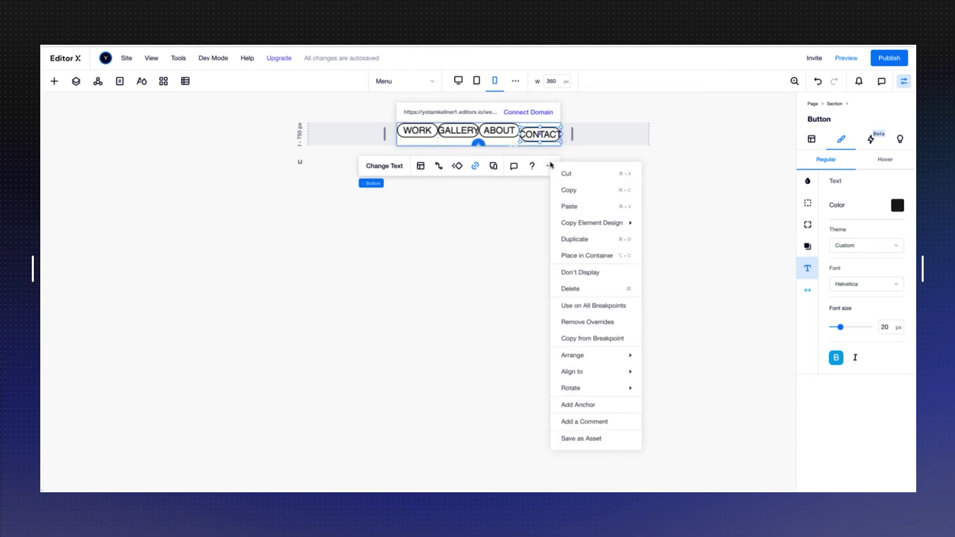
click(575, 272)
click(508, 131)
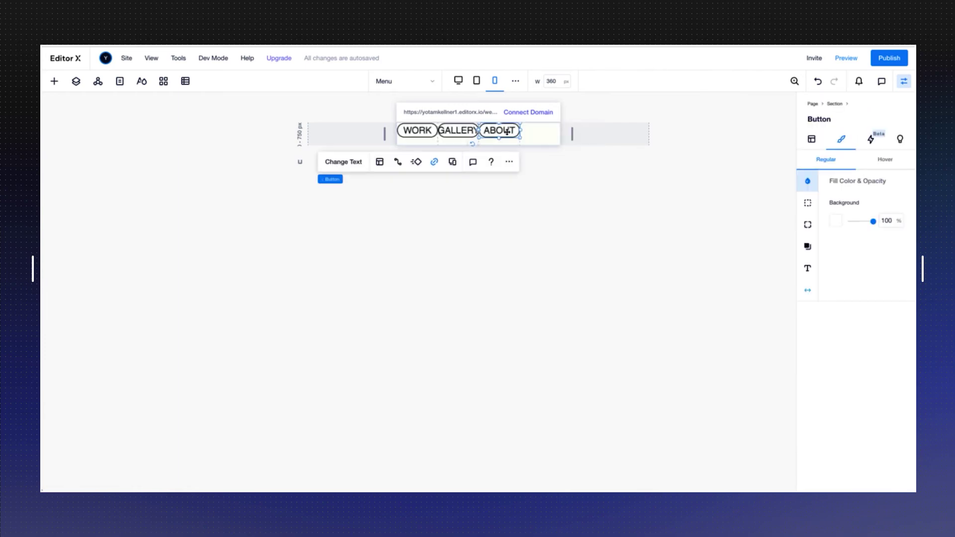
click(509, 161)
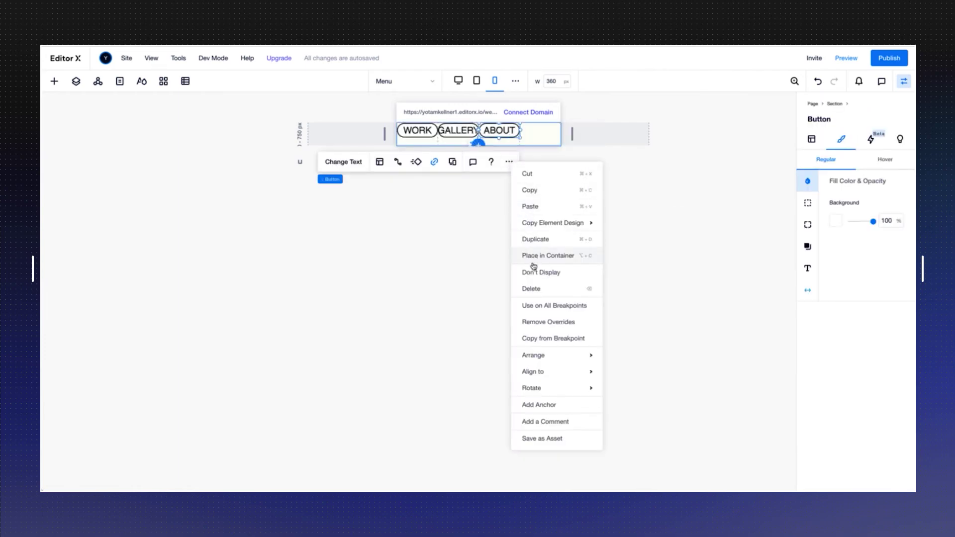
click(532, 288)
click(525, 141)
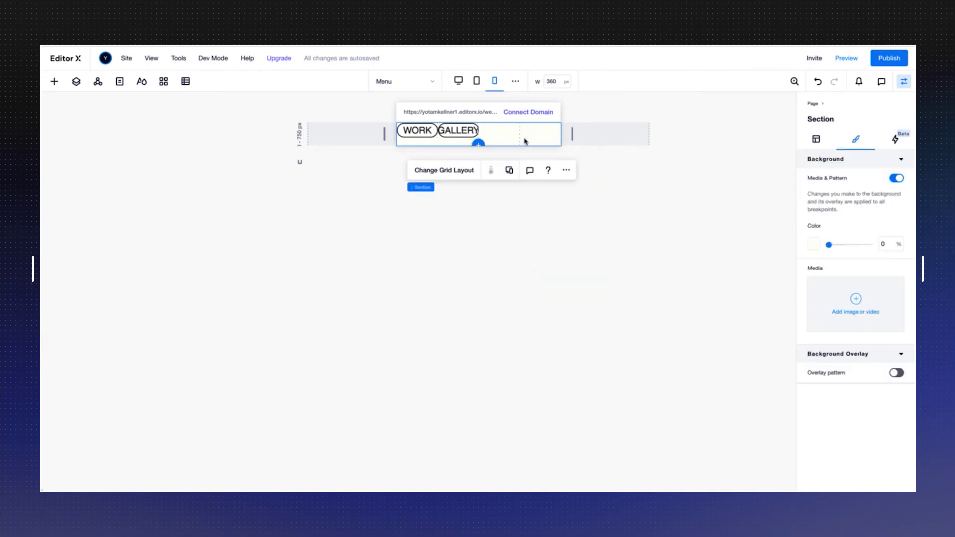
Replace the menu section's grid with a three-column layout on mobile.
click(451, 171)
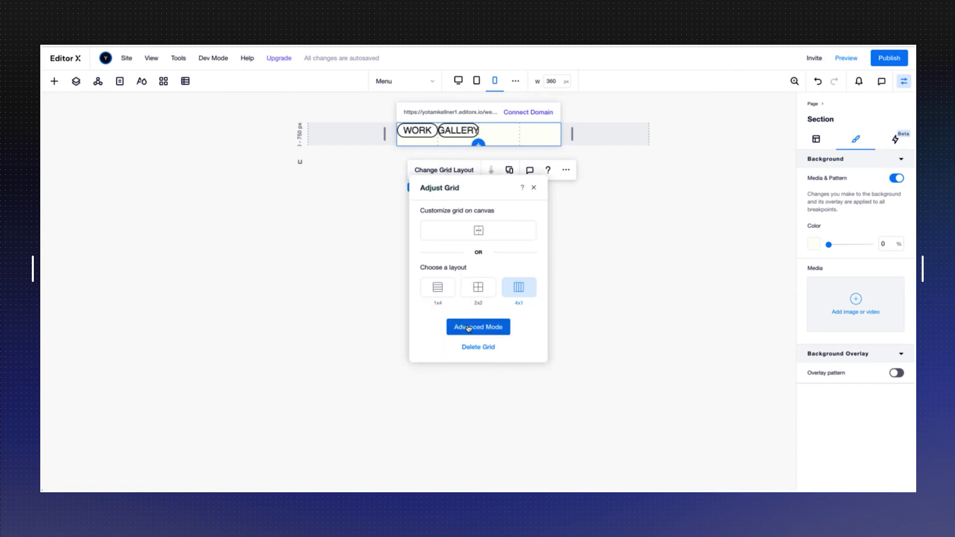
click(468, 348)
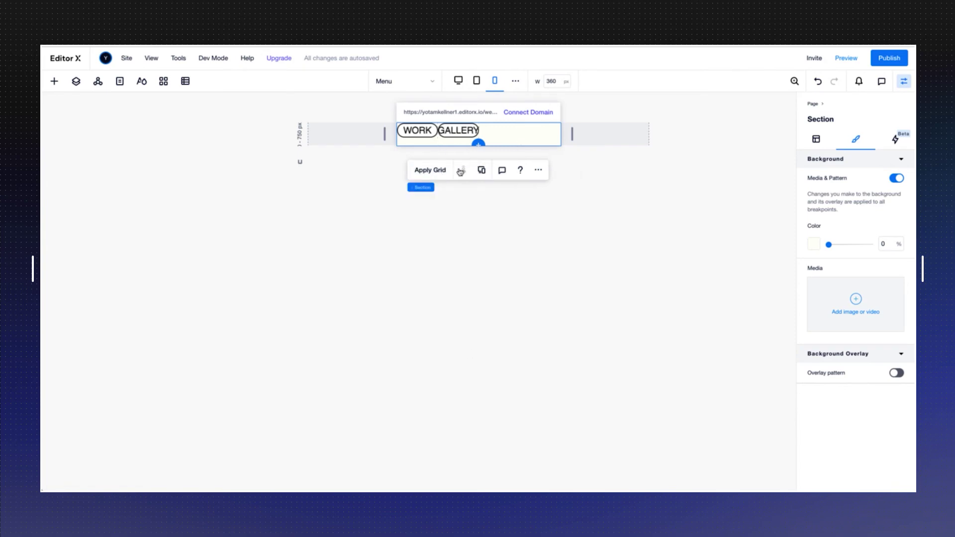
click(437, 172)
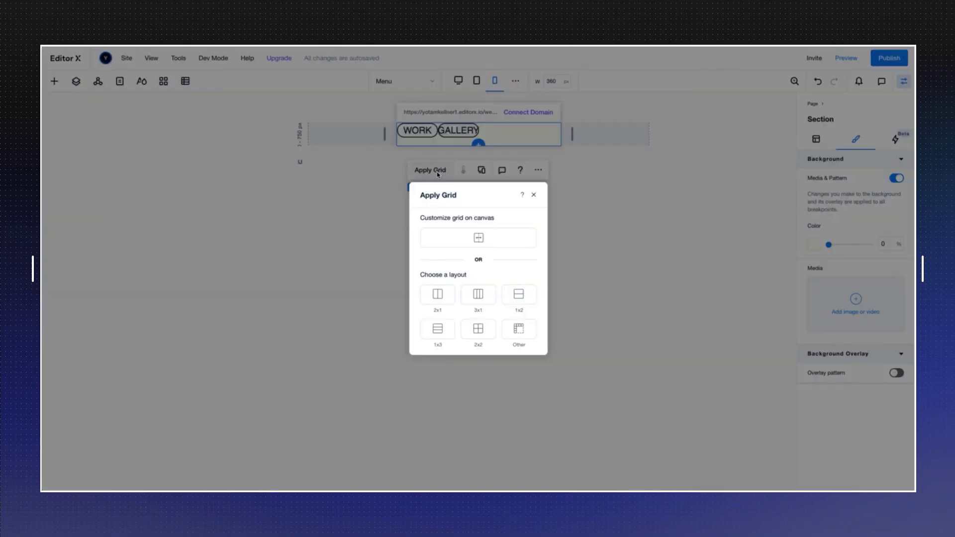
click(478, 294)
Set both WORK and GALLERY to 100% width so they fill their grid cells.
click(456, 132)
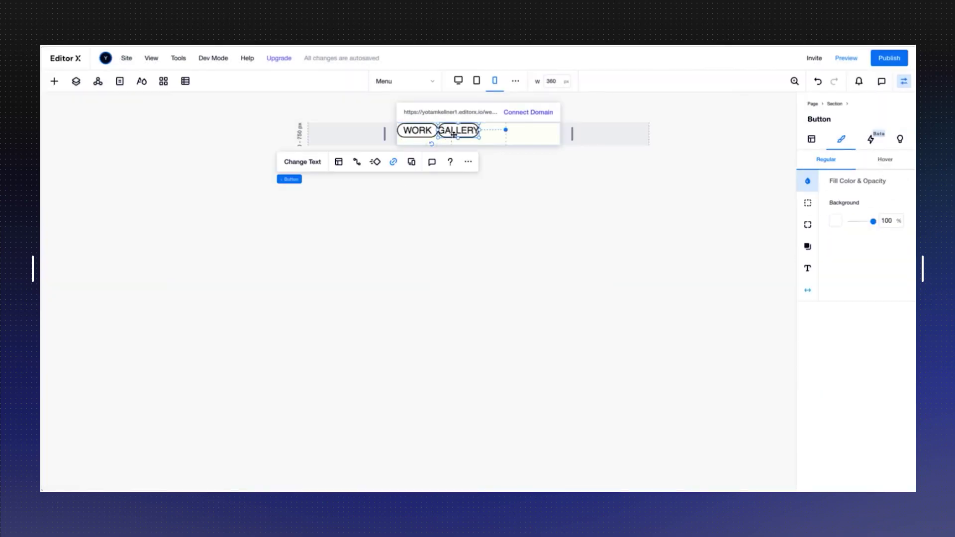
click(811, 139)
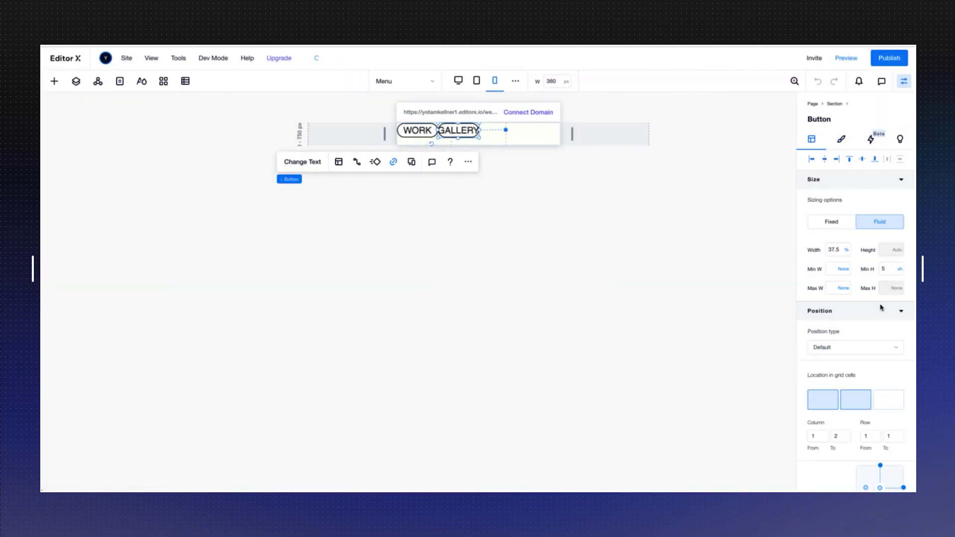
click(856, 399)
click(426, 133)
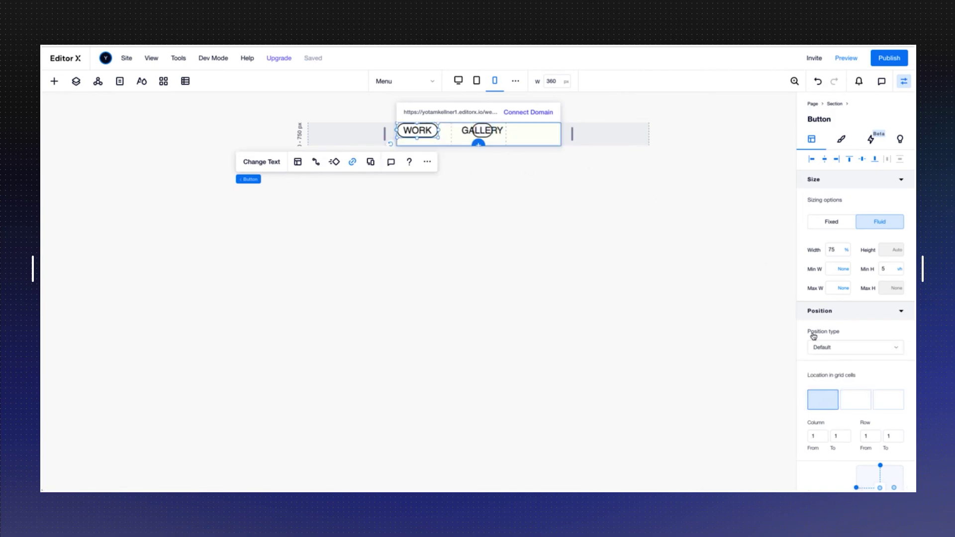
click(825, 252)
text(0)
key(Return)
click(500, 129)
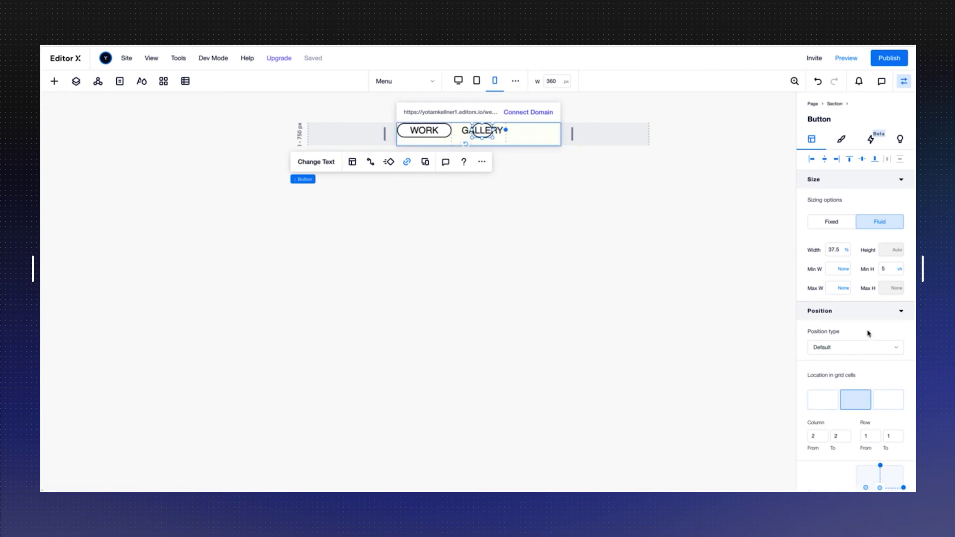
click(835, 252)
text(100)
key(Return)
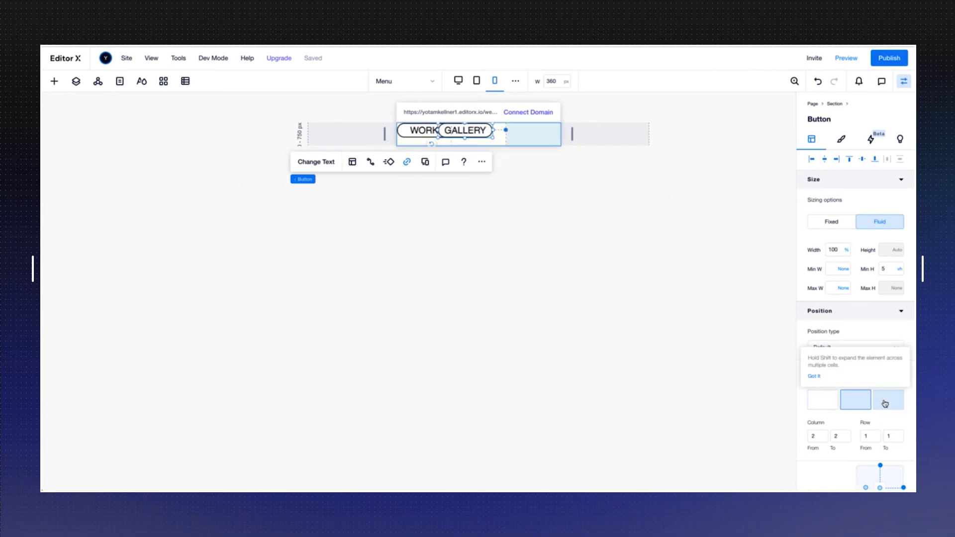
Place GALLERY in the right column and WORK in the middle column.
click(884, 403)
scroll(868, 392, down, 1)
scroll(867, 391, down, 3)
click(887, 438)
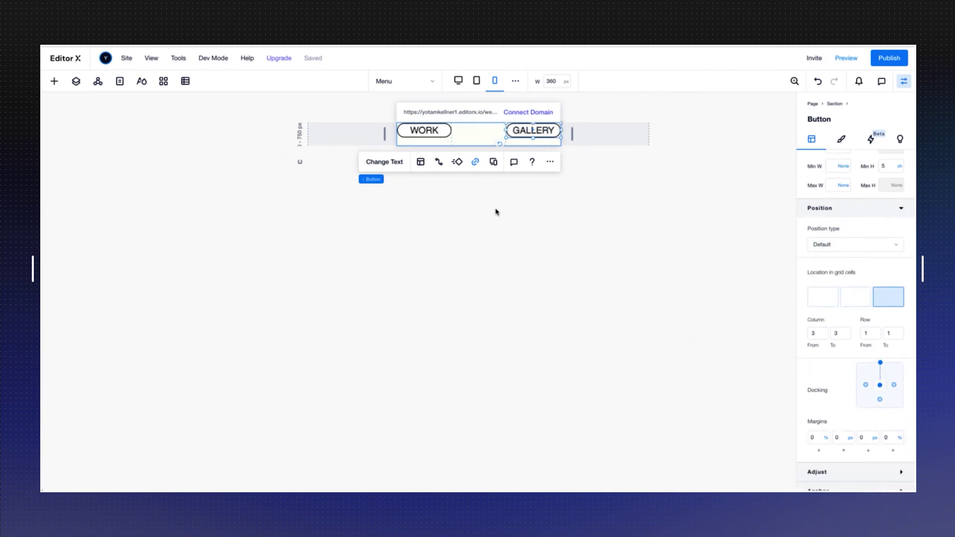
click(420, 131)
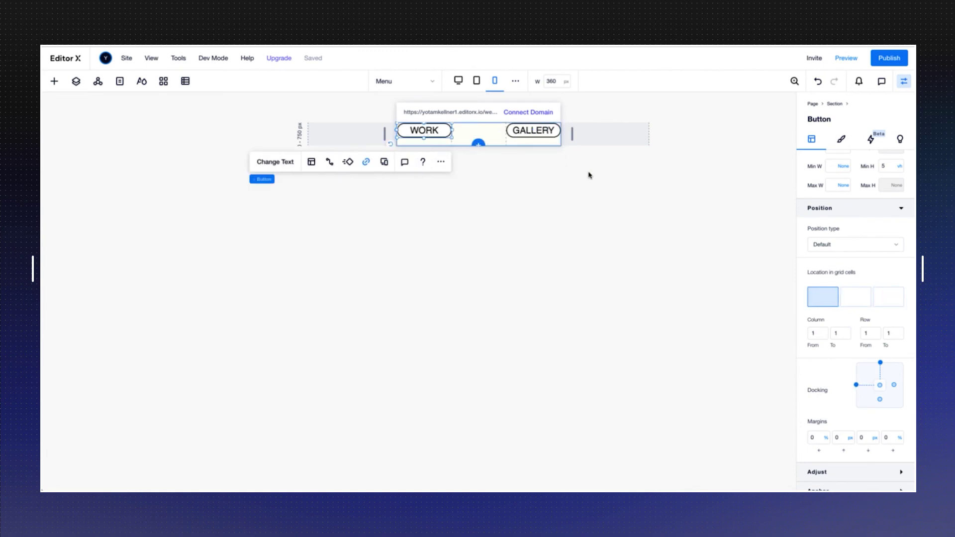
click(848, 305)
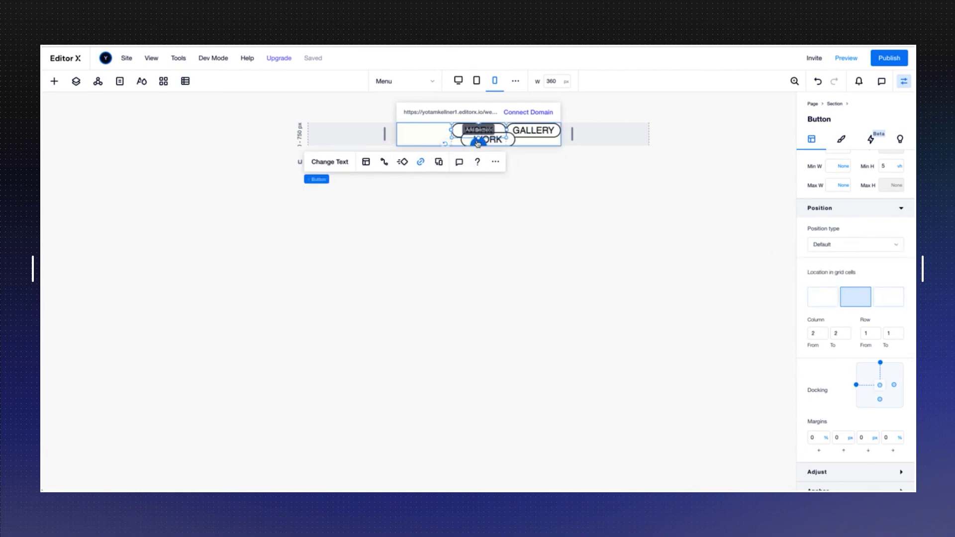
Copy WORK into the first column, centred, with zero margins and 100% width.
drag(506, 133, 569, 152)
click(826, 306)
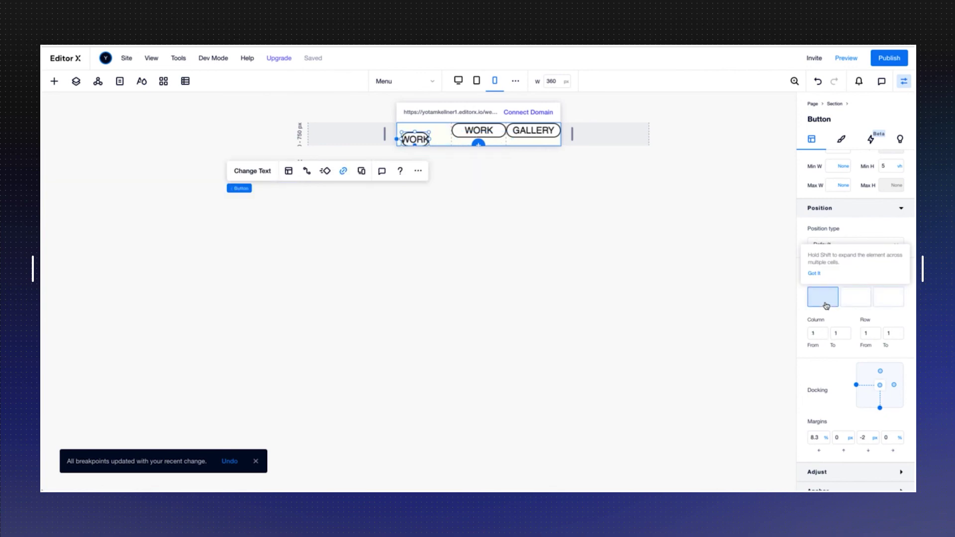
click(879, 386)
double_click(818, 437)
text(0)
key(Return)
double_click(858, 441)
text(0)
key(Return)
scroll(838, 294, up, 2)
text(100)
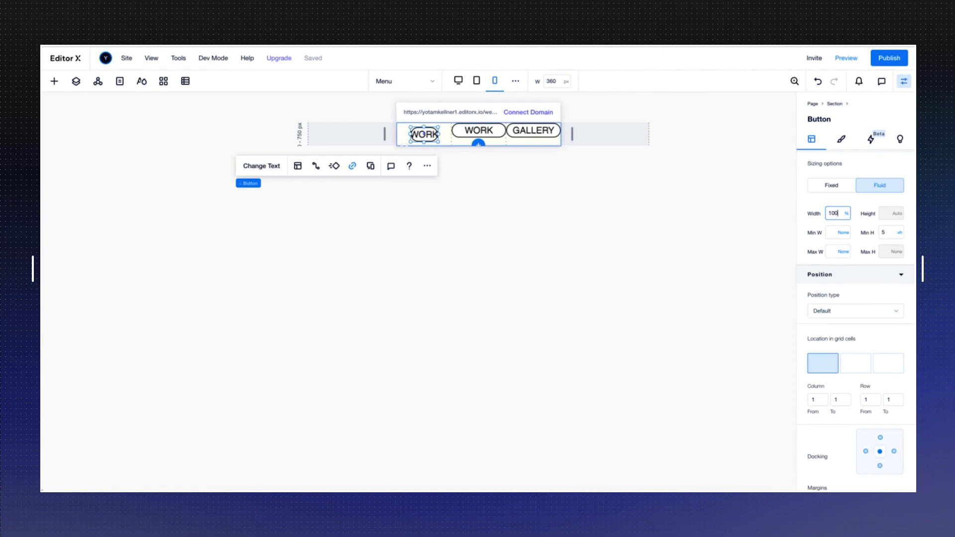
key(Return)
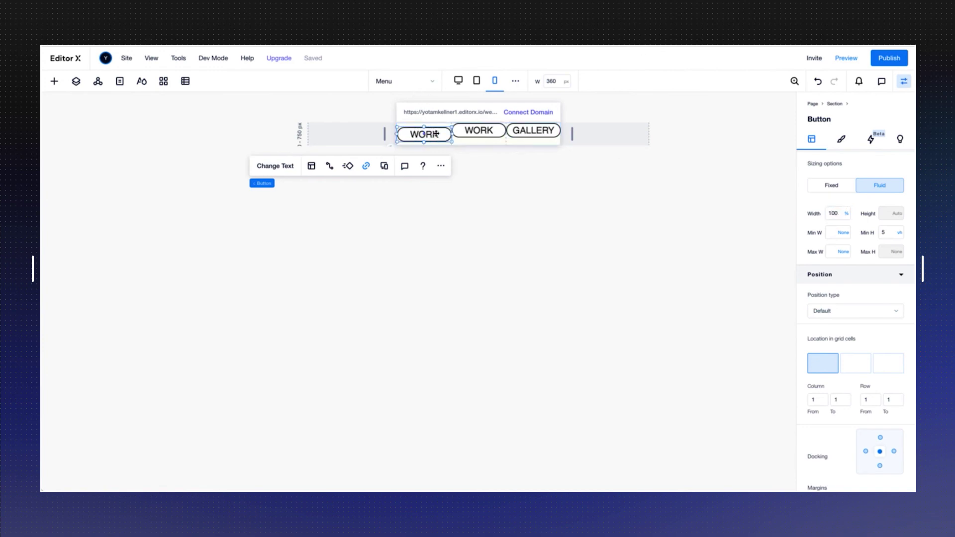
Line the new button up level with WORK and GALLERY.
drag(433, 133, 436, 128)
scroll(890, 275, down, 1)
scroll(880, 351, down, 1)
click(875, 370)
click(423, 128)
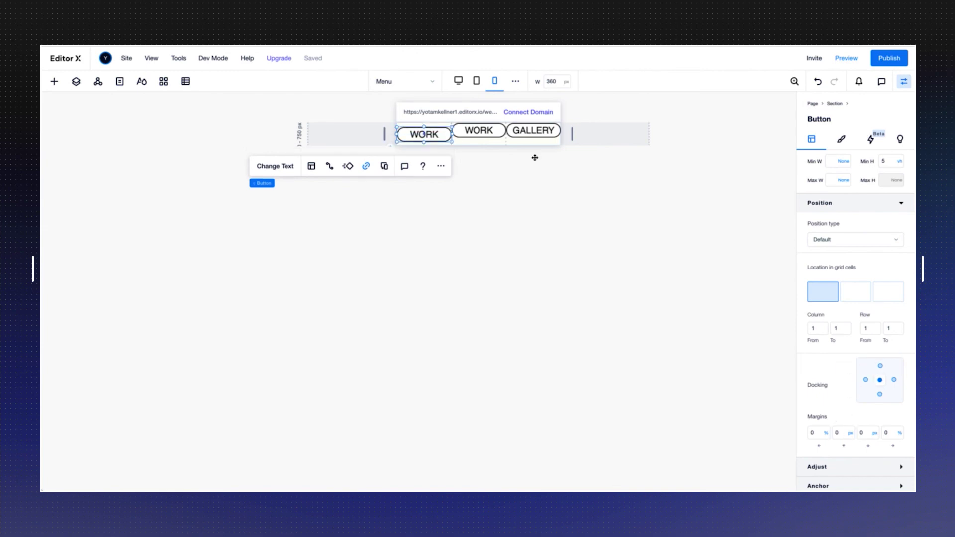
drag(439, 135, 440, 131)
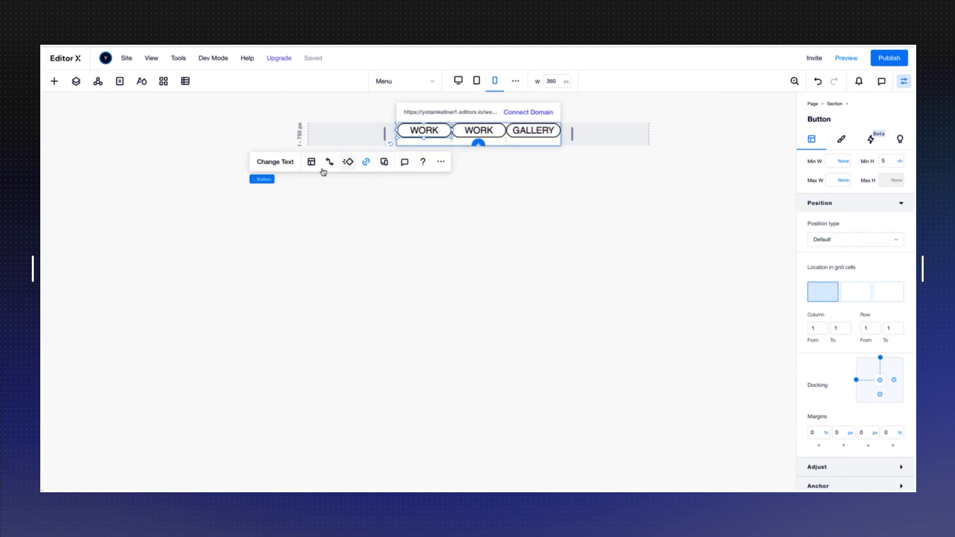
Relabel the new button MENU and select the menu section.
click(275, 162)
text(MENU)
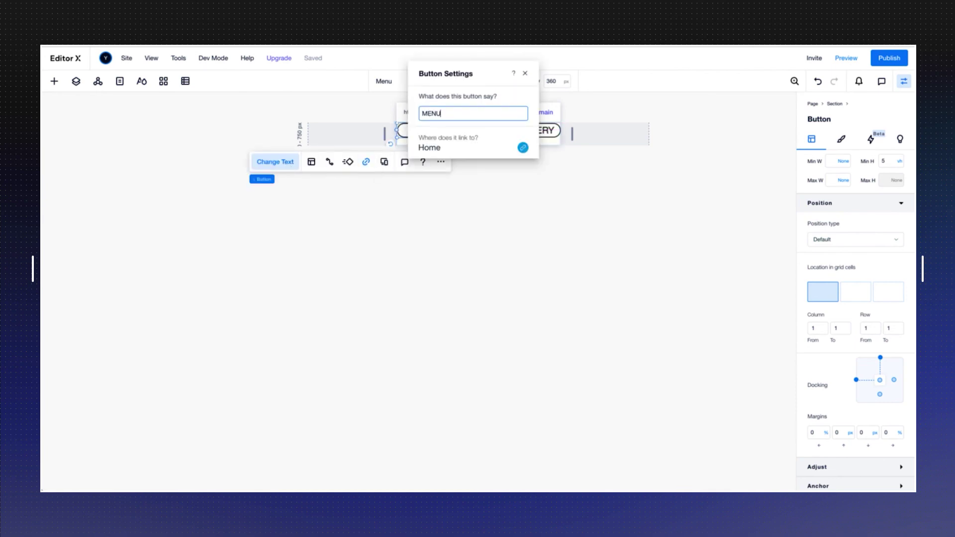
key(Return)
click(525, 74)
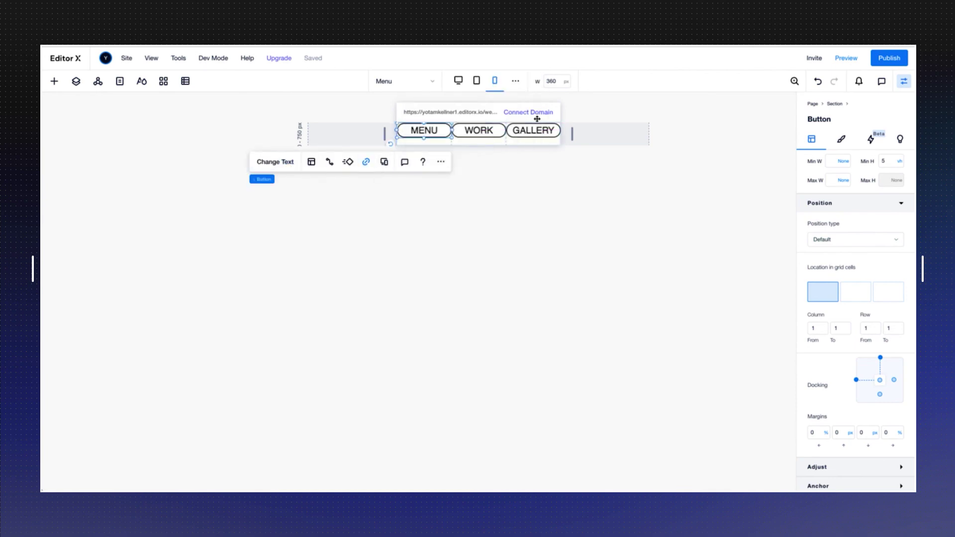
click(507, 144)
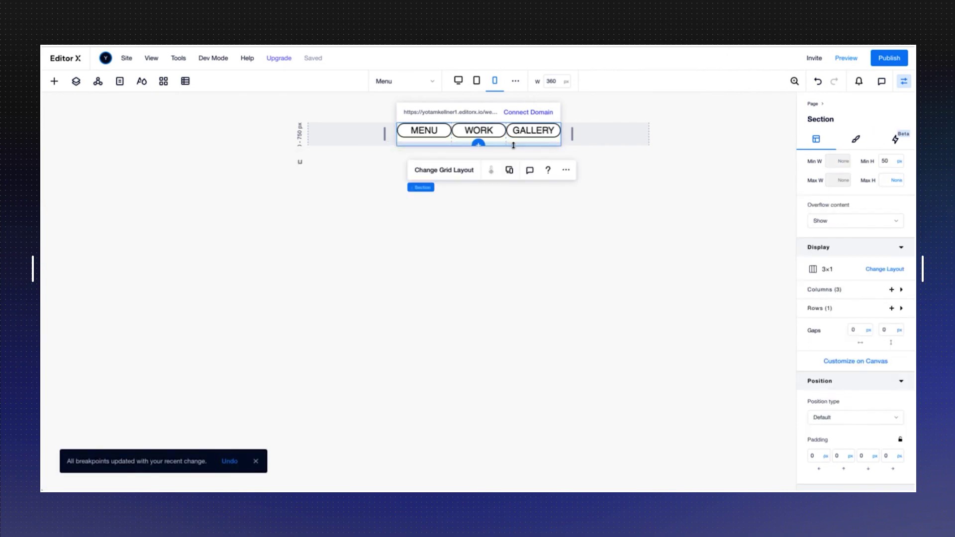
Shorten the menu section, then preview the live site and narrow it to watch the pills reflow to mobile.
drag(508, 145, 508, 133)
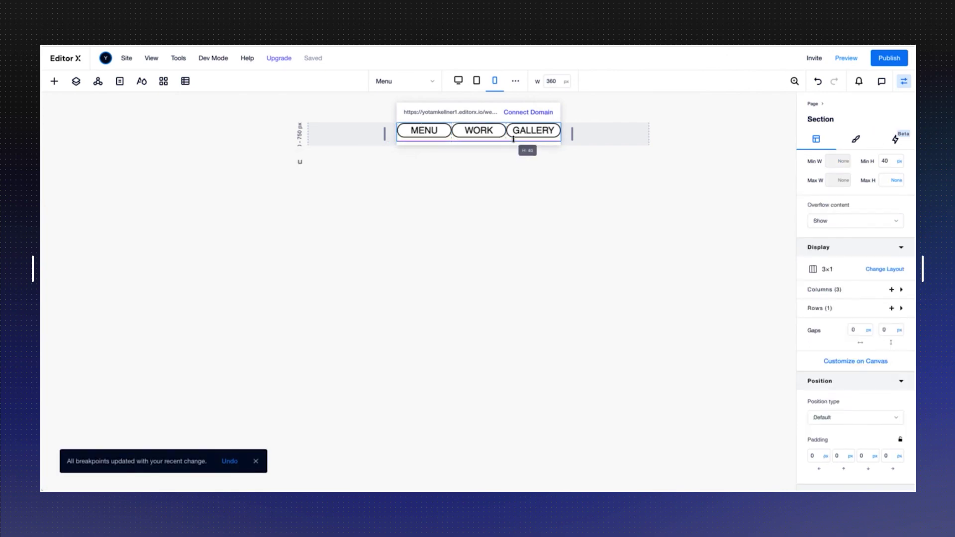
click(476, 83)
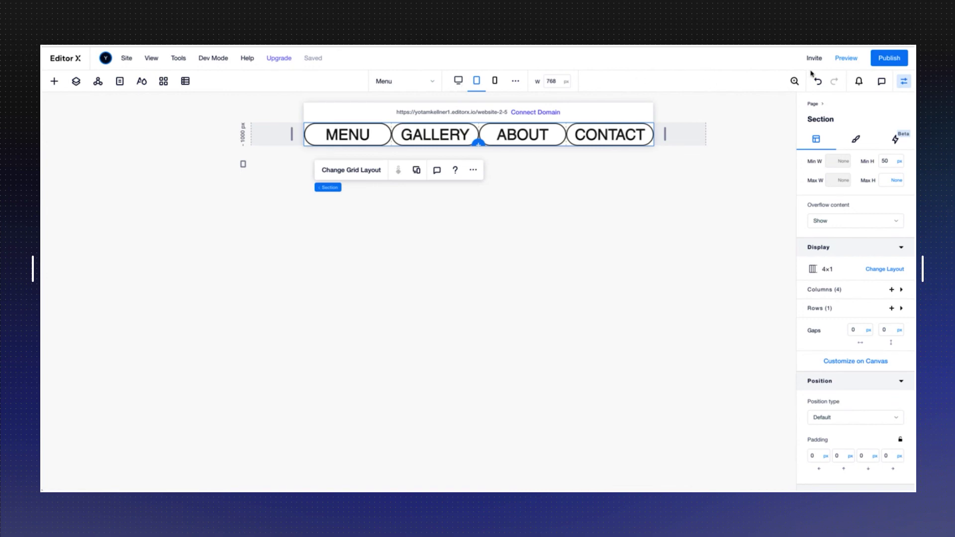
click(847, 60)
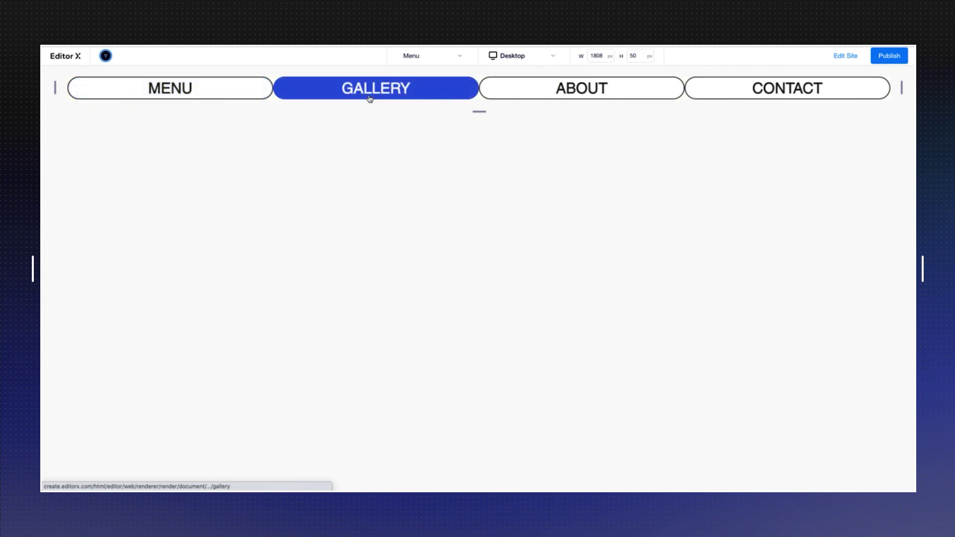
mouse_move(901, 89)
mouse_down()
mouse_move(552, 100)
mouse_move(687, 101)
mouse_move(615, 99)
mouse_up()
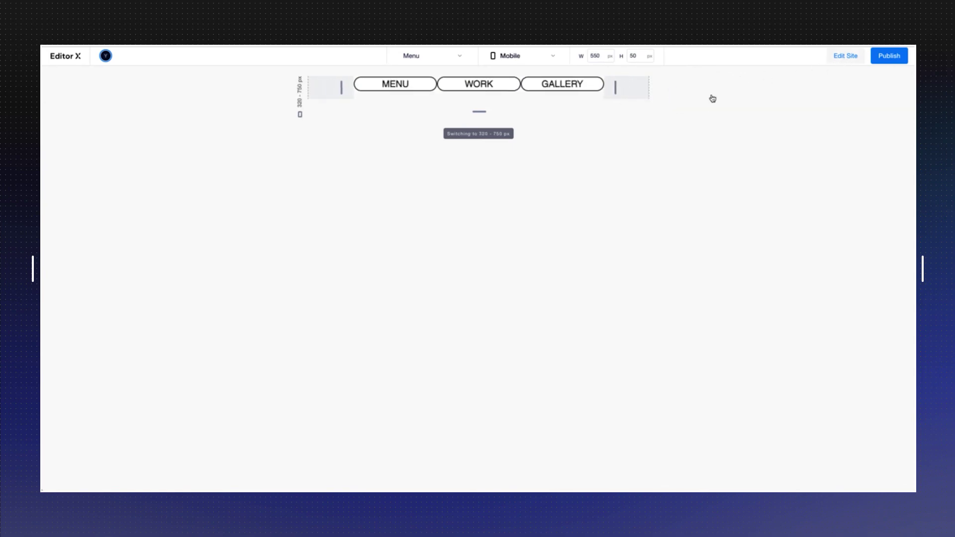
Return to editing and select the MENU button in the mobile layout.
click(846, 55)
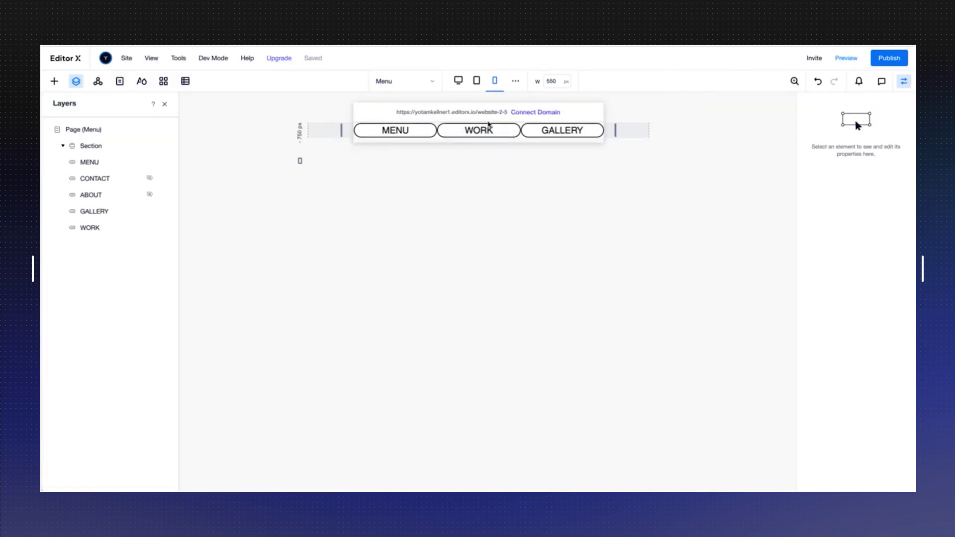
click(492, 89)
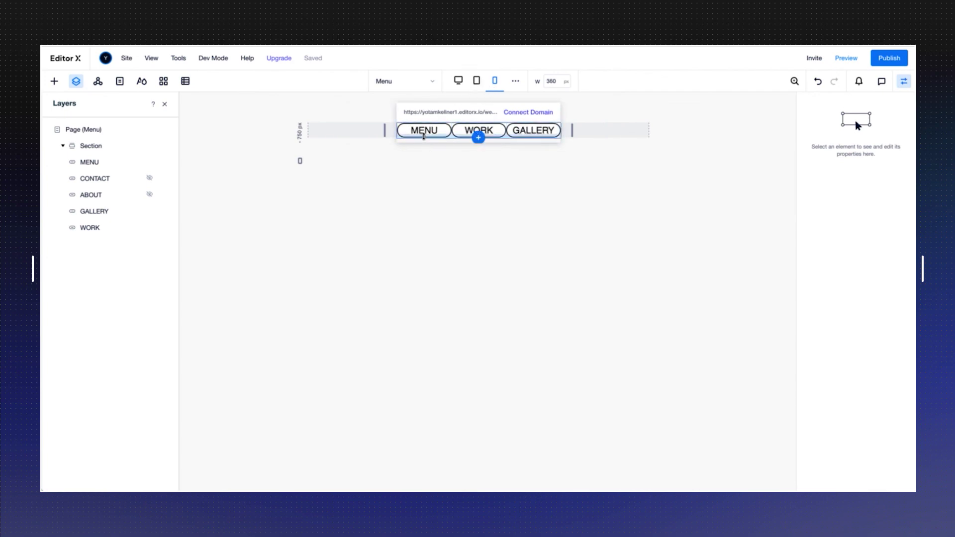
click(424, 131)
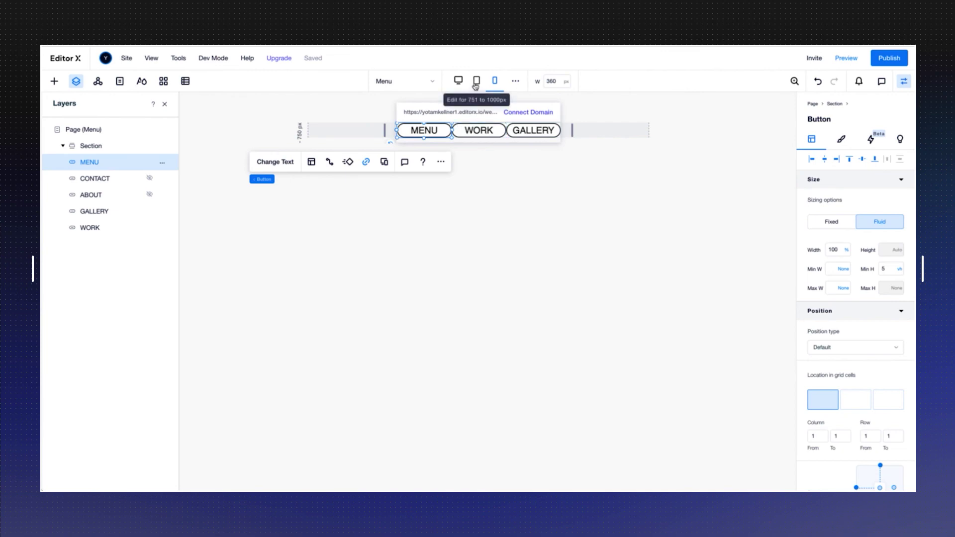
Switch through tablet to the desktop layout and close the Layers and Inspector panels.
click(475, 84)
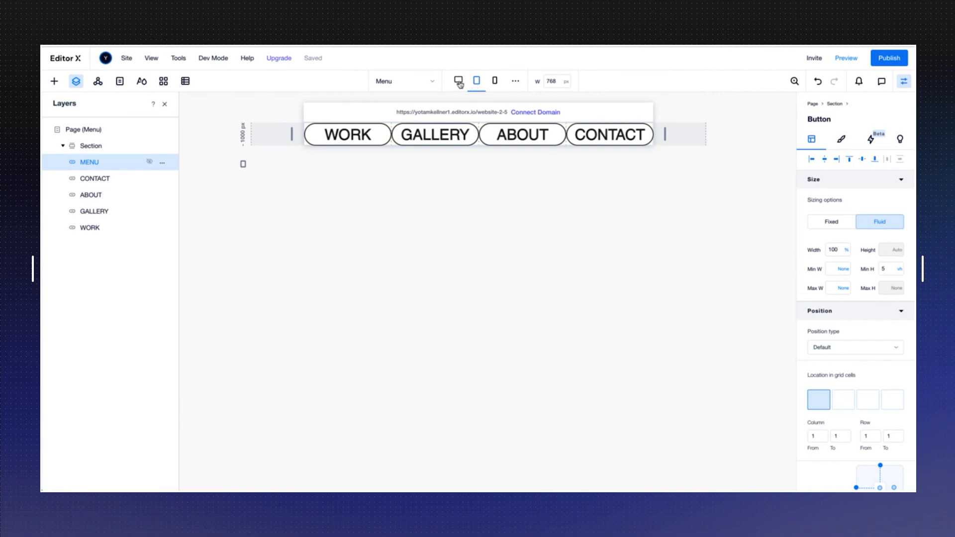
click(458, 82)
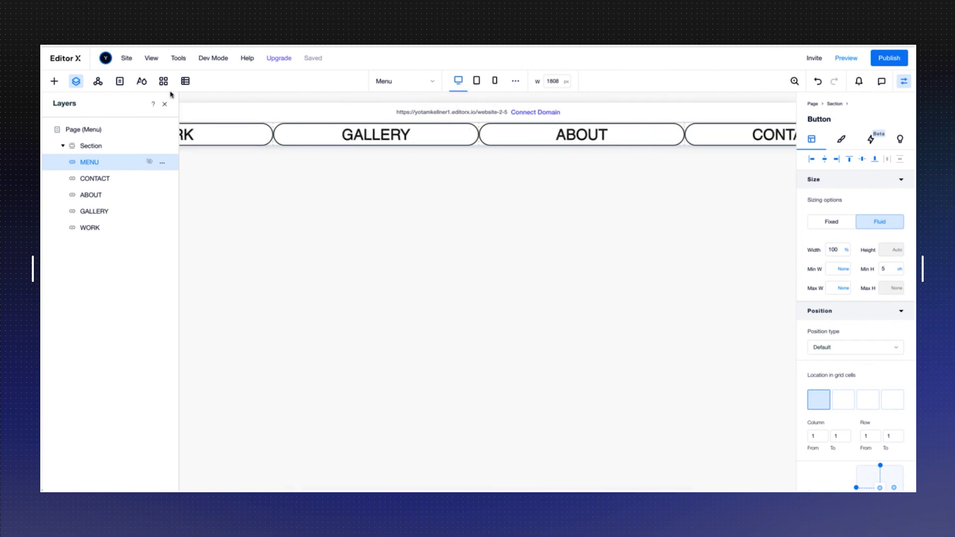
click(165, 106)
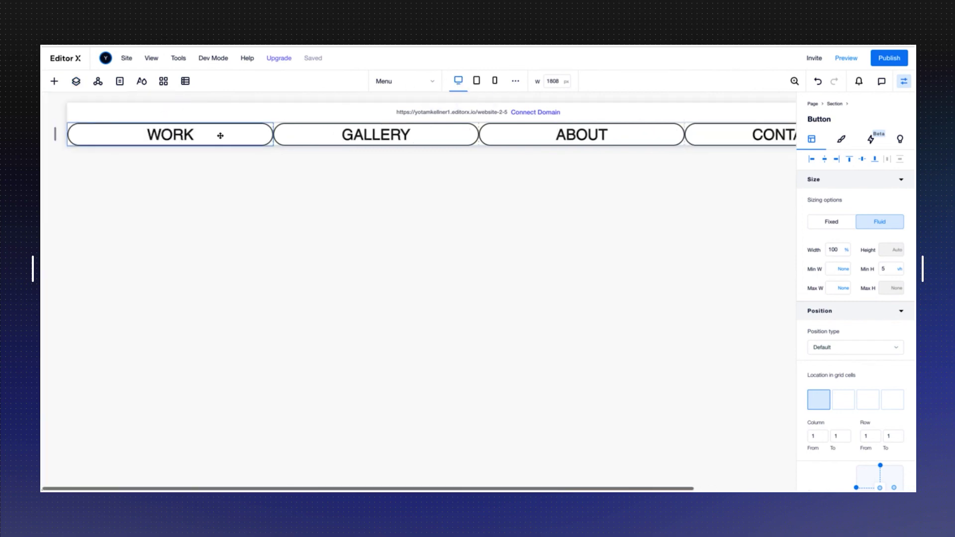
click(899, 85)
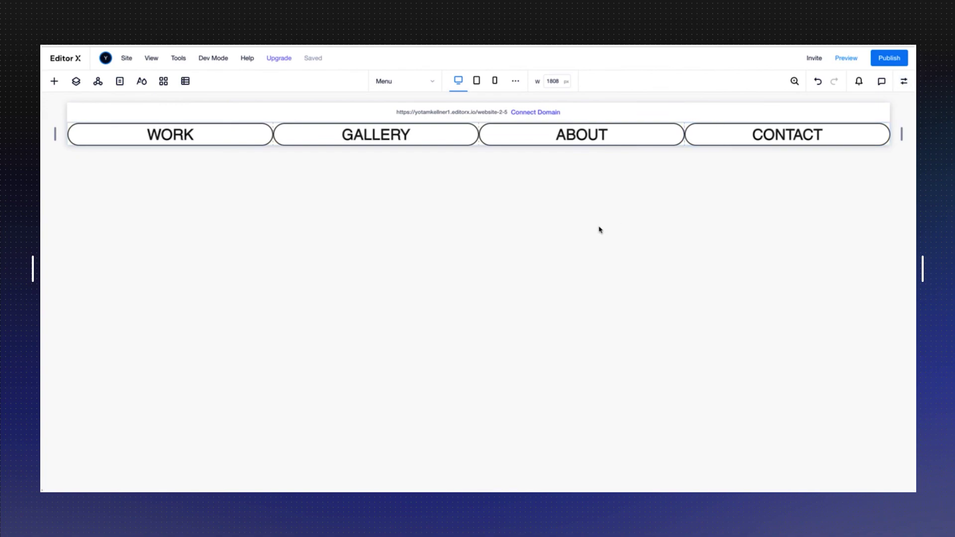